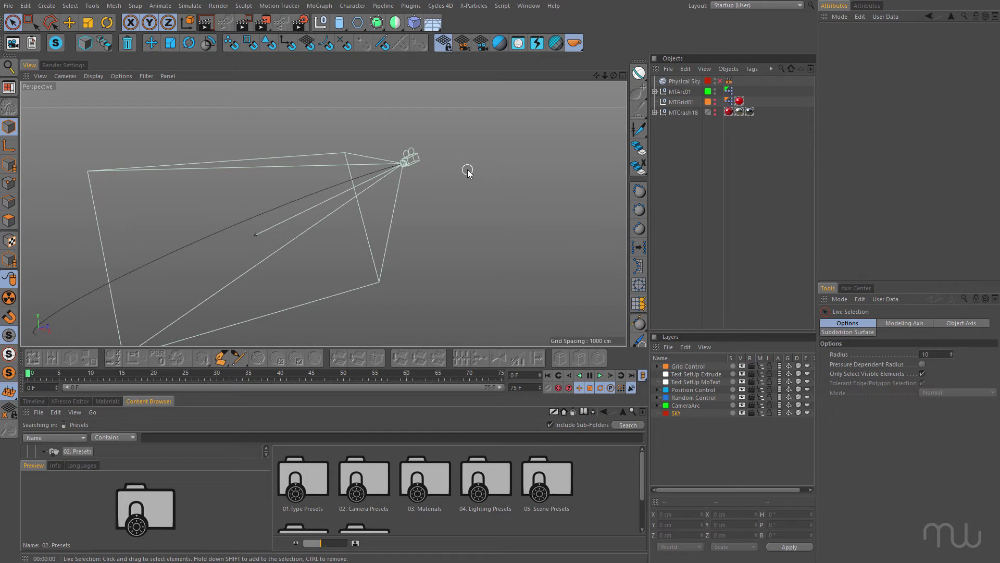
# - Show MTCrash18 and MTGrid01 in the viewport and play the animation from the start
pyautogui.click(714, 111)
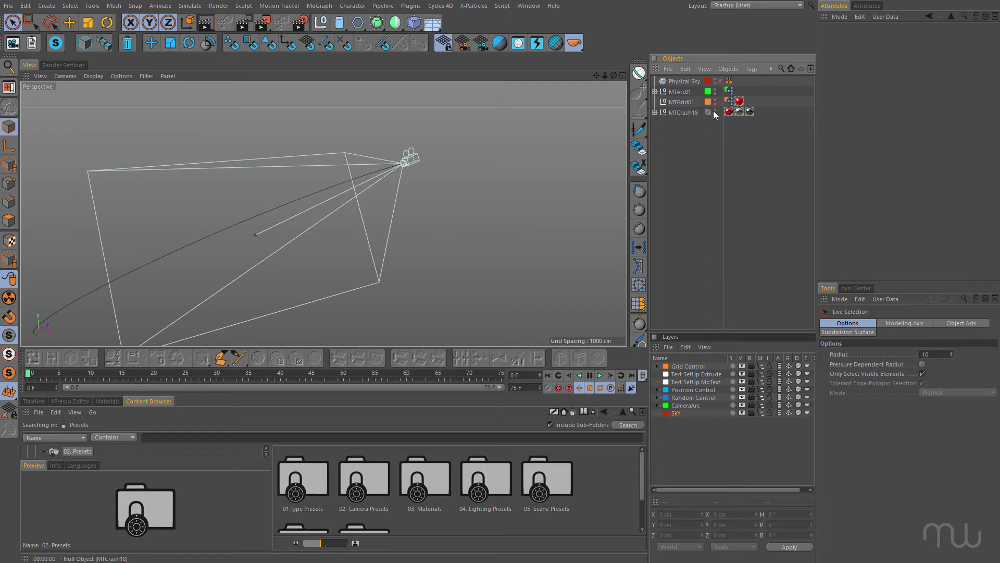
pyautogui.click(86, 373)
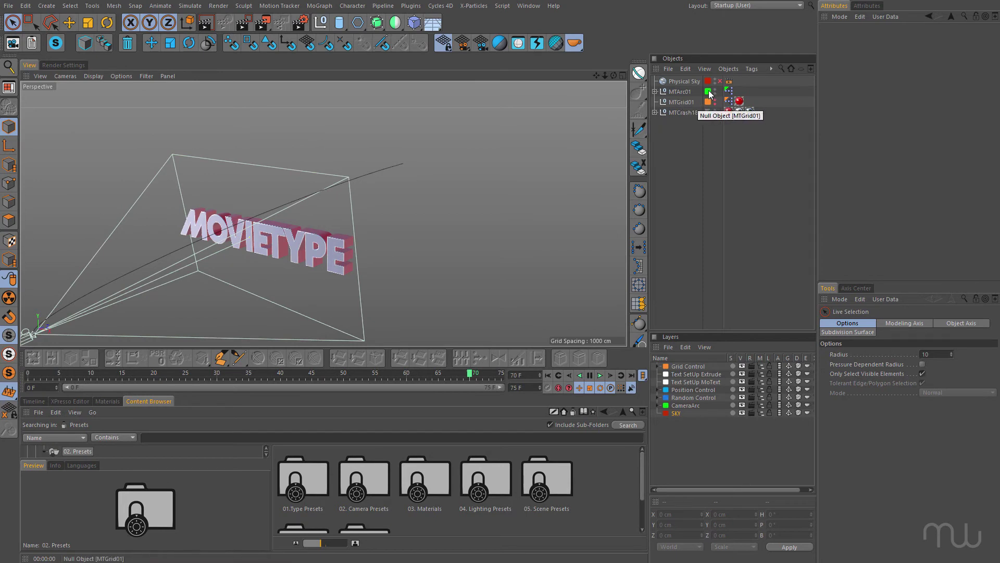
pyautogui.click(715, 103)
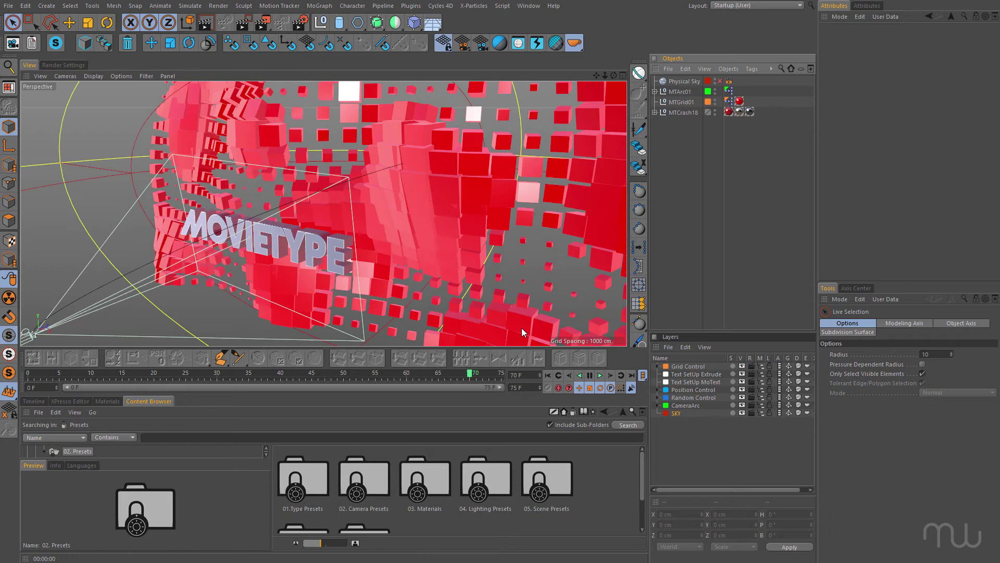
pyautogui.click(548, 375)
pyautogui.click(600, 375)
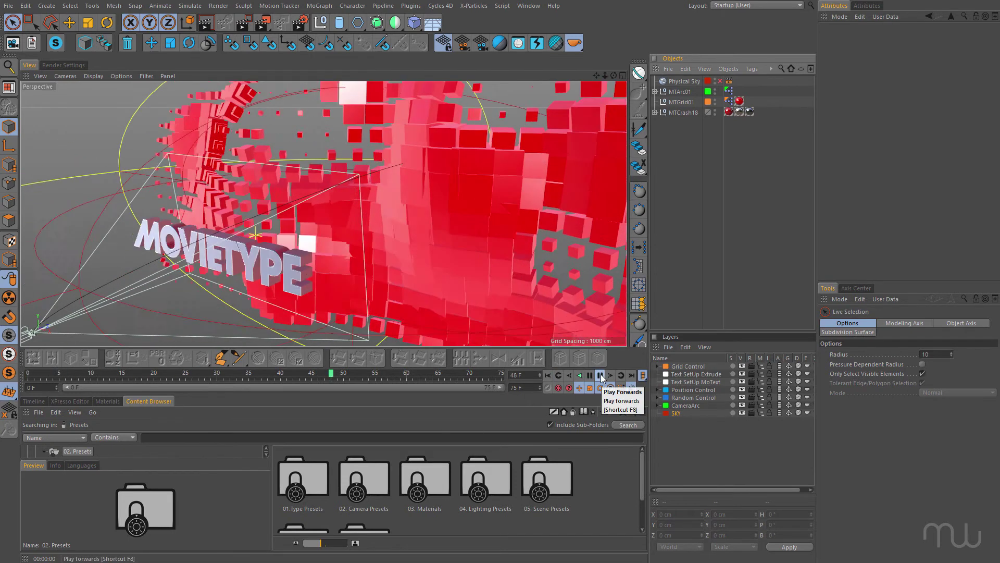
pyautogui.click(601, 375)
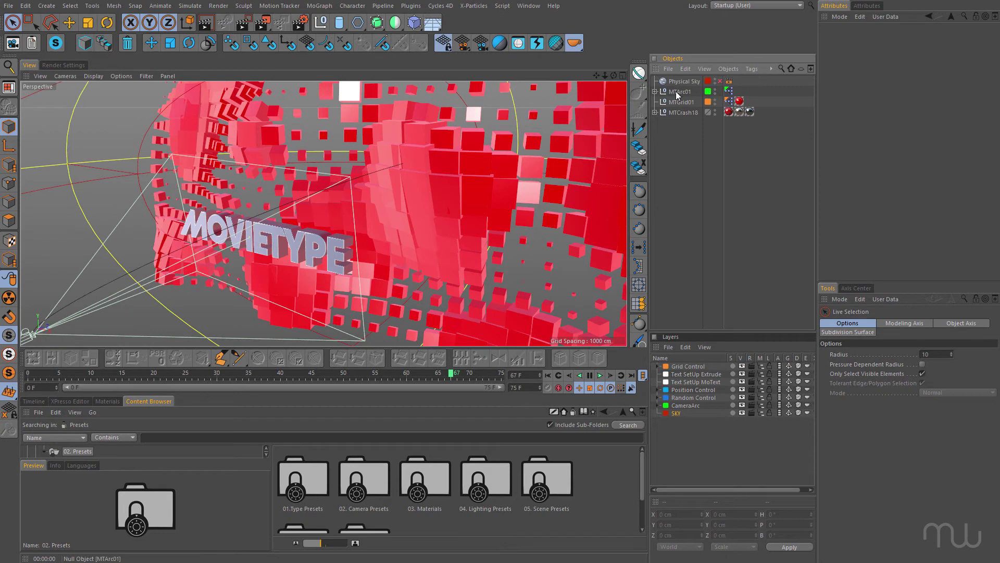
# - Look through the animated scene camera and replay the animation, stopping at frame 53
pyautogui.click(71, 80)
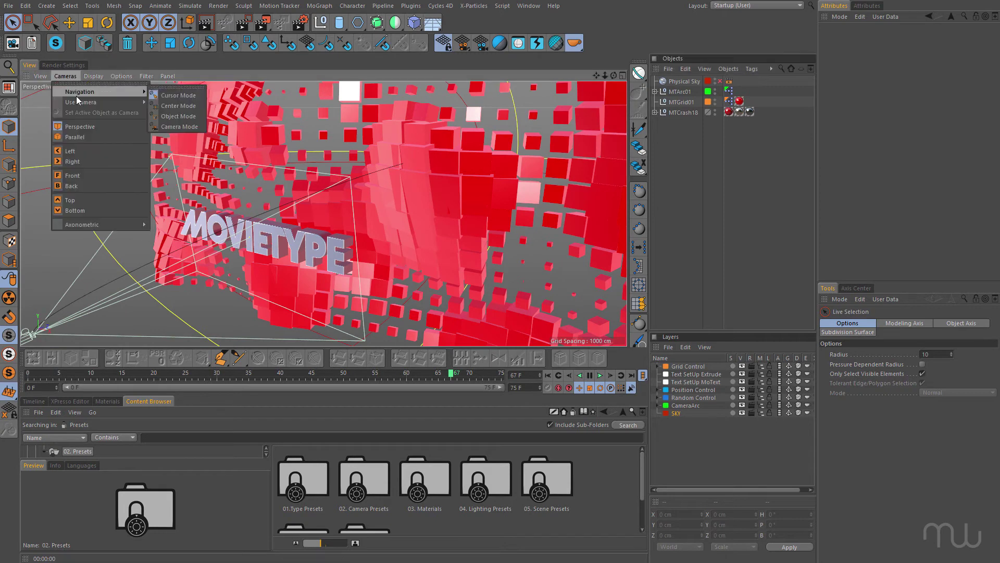
pyautogui.moveTo(79, 102)
pyautogui.click(182, 121)
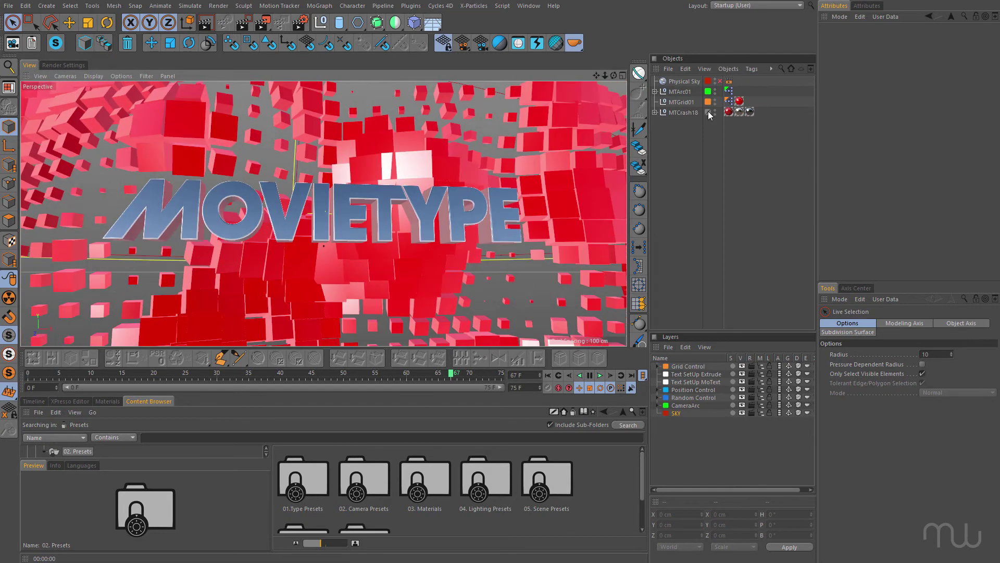
pyautogui.click(548, 375)
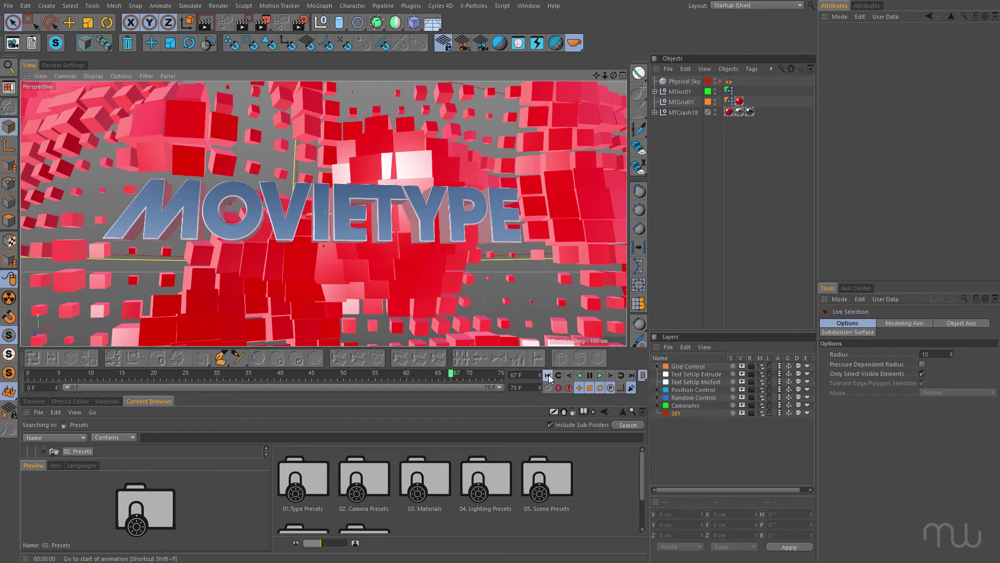
pyautogui.click(600, 375)
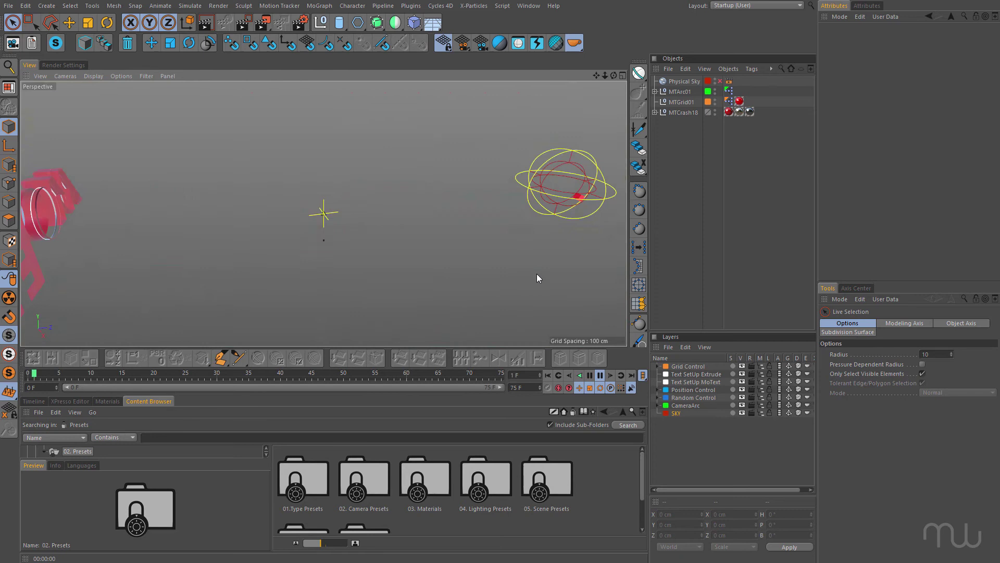
pyautogui.click(600, 376)
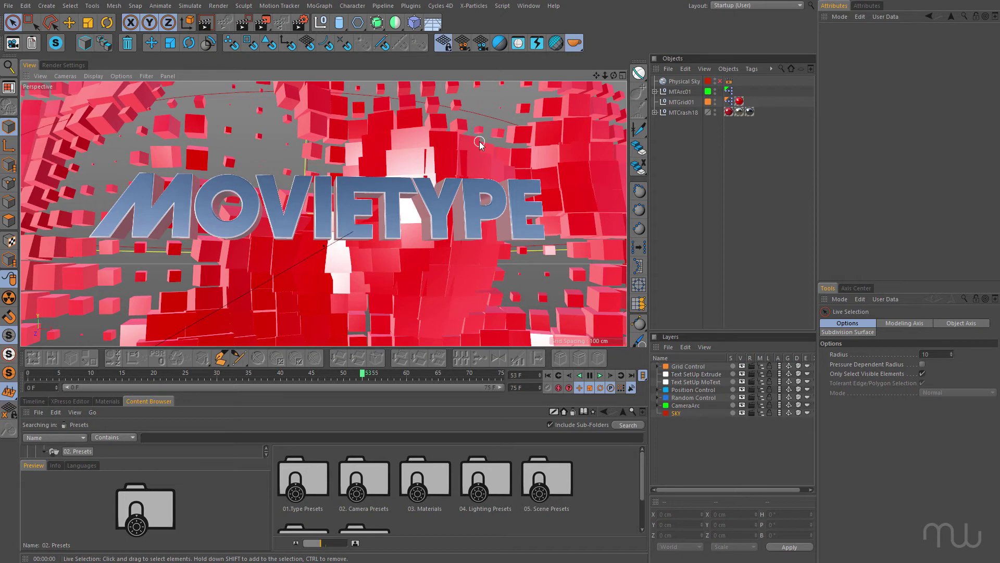
# - Render the view, enable the Physical Sky, and re-render to show MOVIETYPE lit white
pyautogui.hotkey('ctrl', 'r')
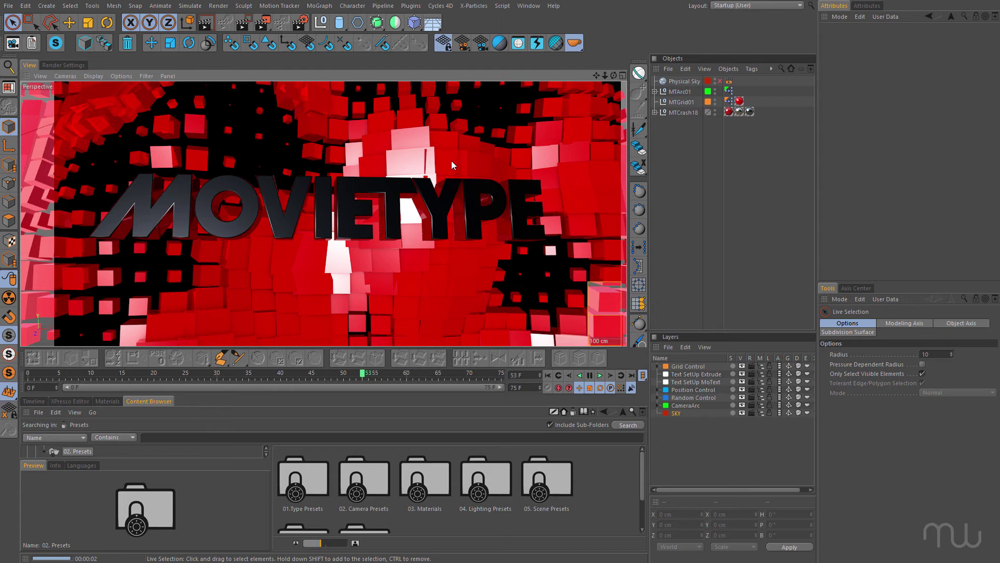
pyautogui.click(720, 81)
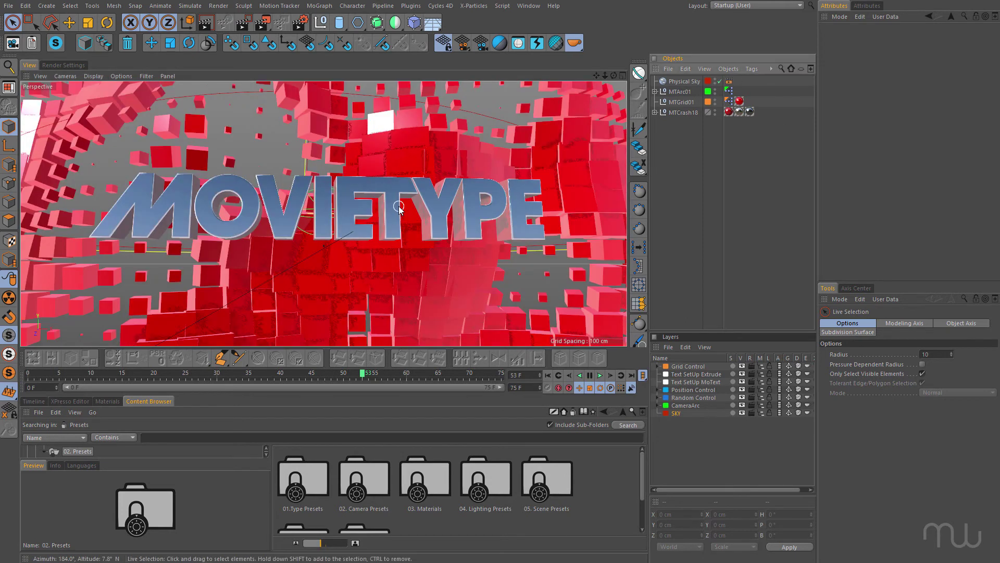
pyautogui.hotkey('ctrl', 'r')
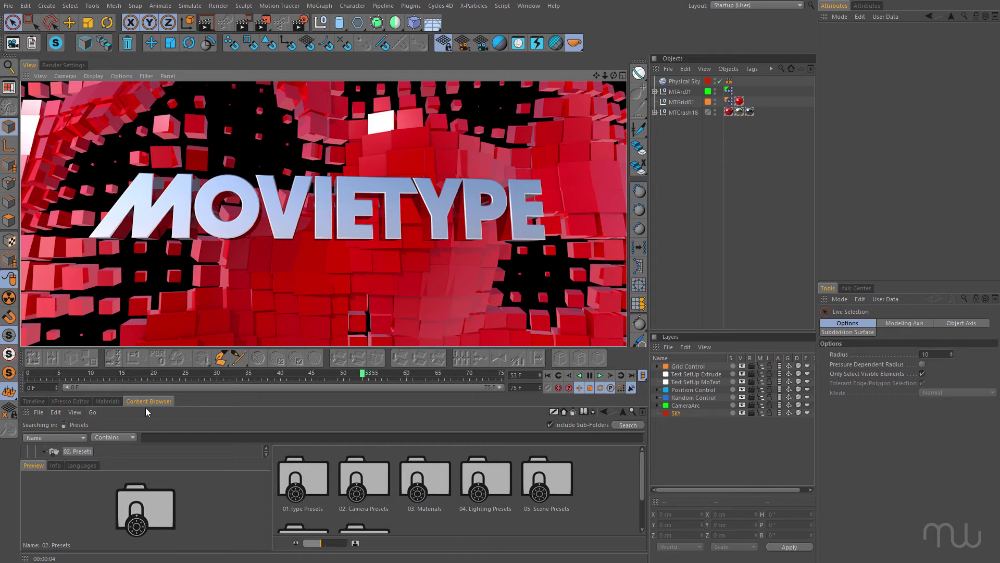
# - Search the Content Browser for 'bake' and load the BakeEnvironment preset into the scene
pyautogui.click(242, 438)
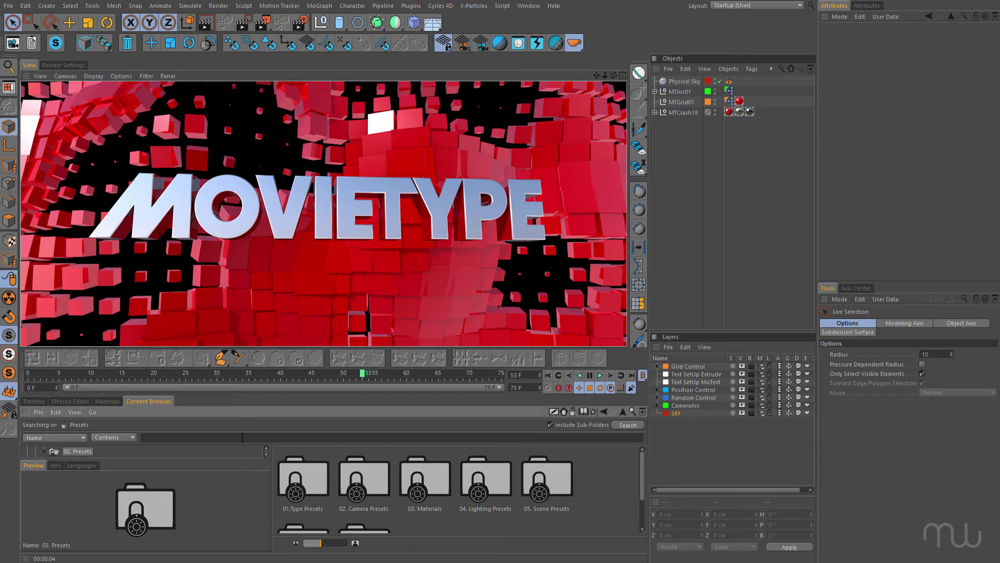
pyautogui.write('bake')
pyautogui.press('Return')
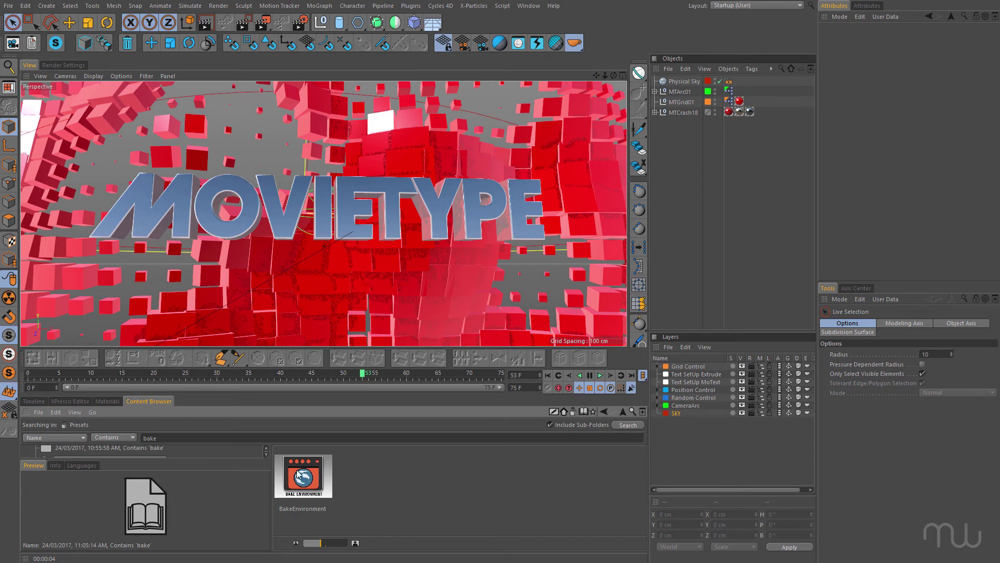
pyautogui.doubleClick(298, 475)
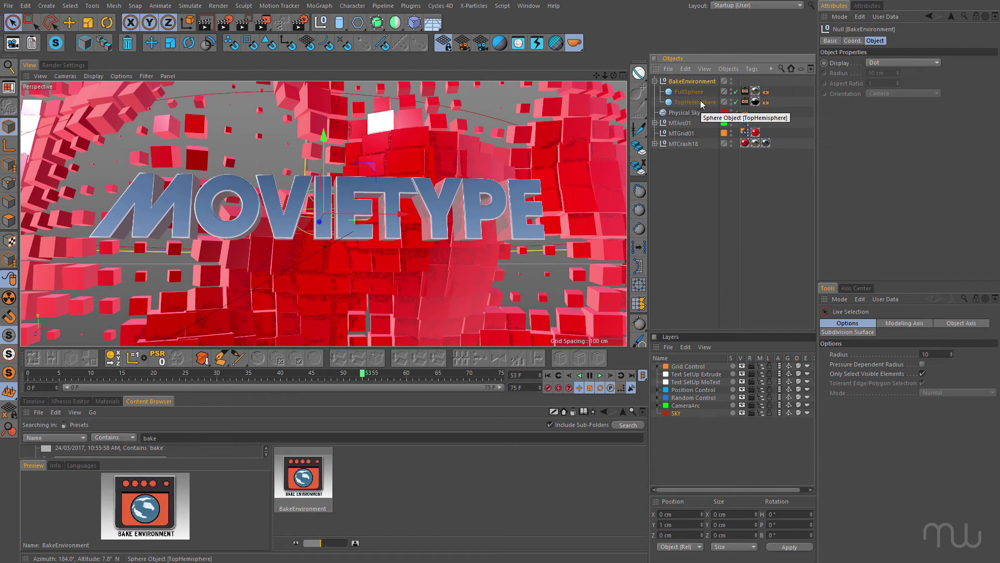
# - Delete the TopHemisphere object and hide MTCrash18 and MTGrid01 in the viewport
pyautogui.click(701, 103)
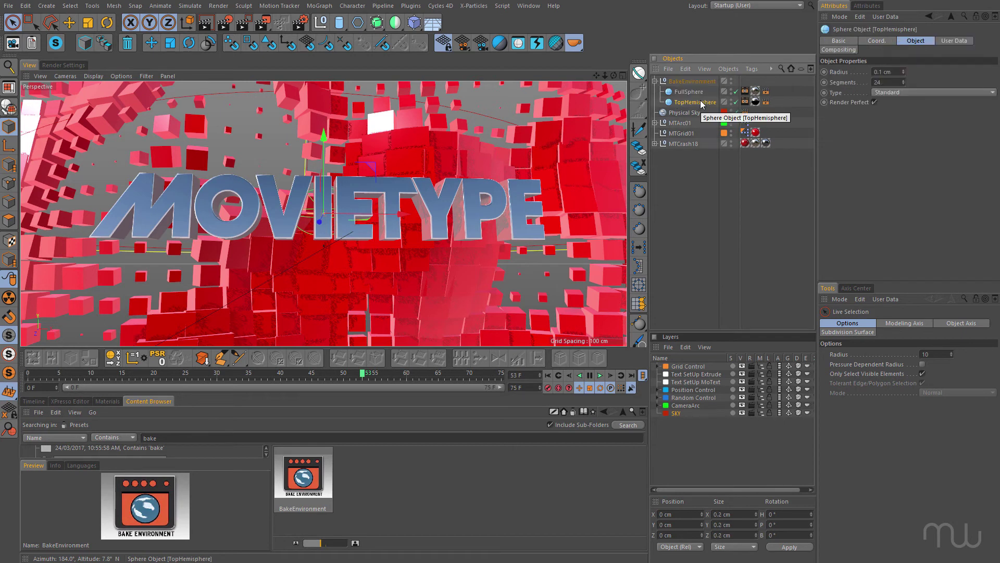
pyautogui.press('Delete')
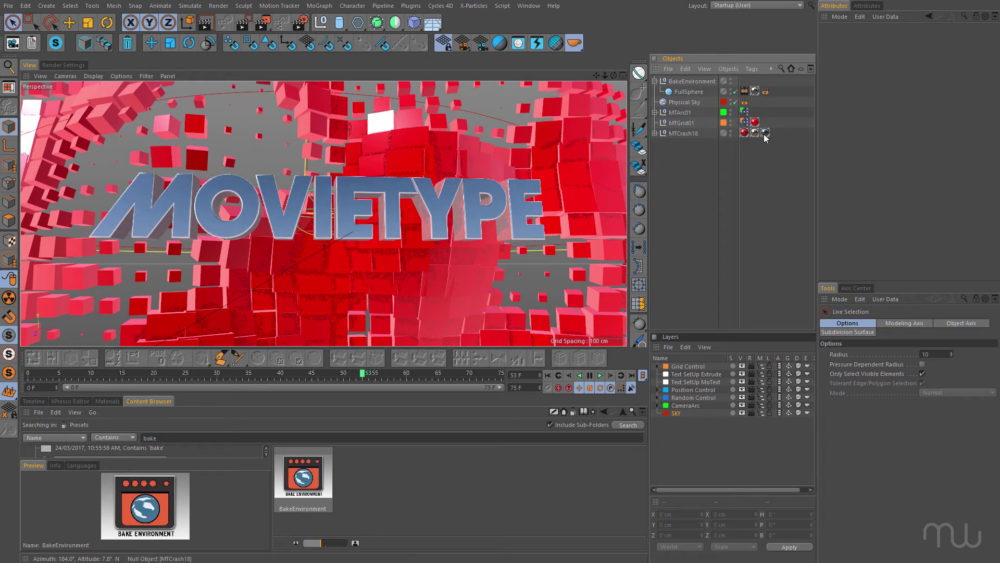
pyautogui.click(730, 131)
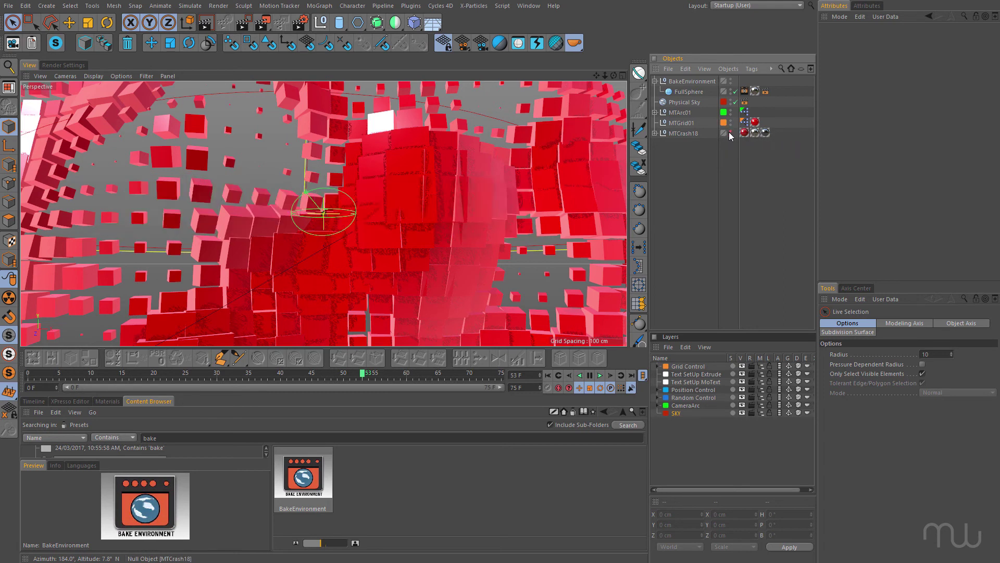
pyautogui.click(731, 122)
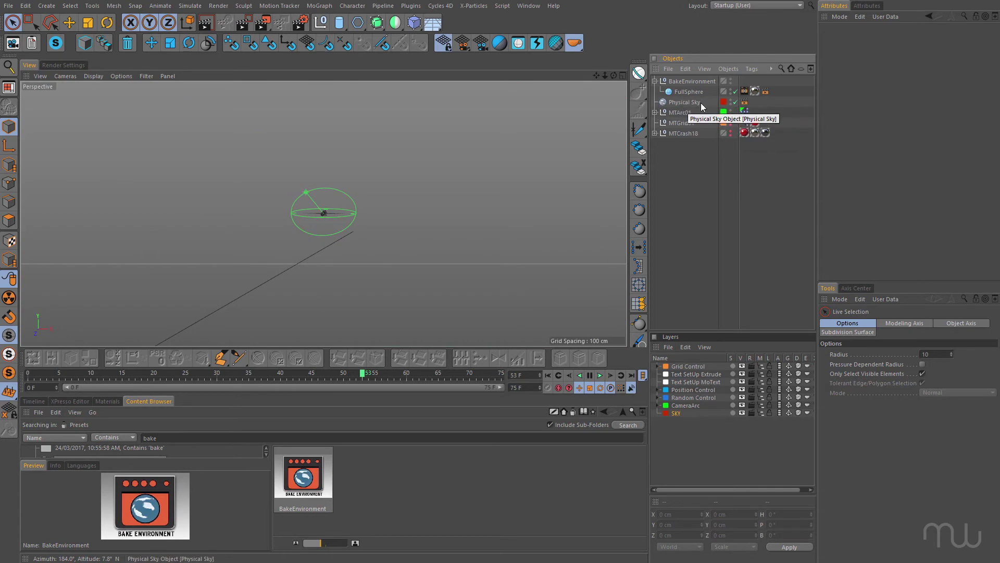
# - Turn on Seen by Camera in the Physical Sky's compositing tag and render a viewport preview
pyautogui.click(744, 103)
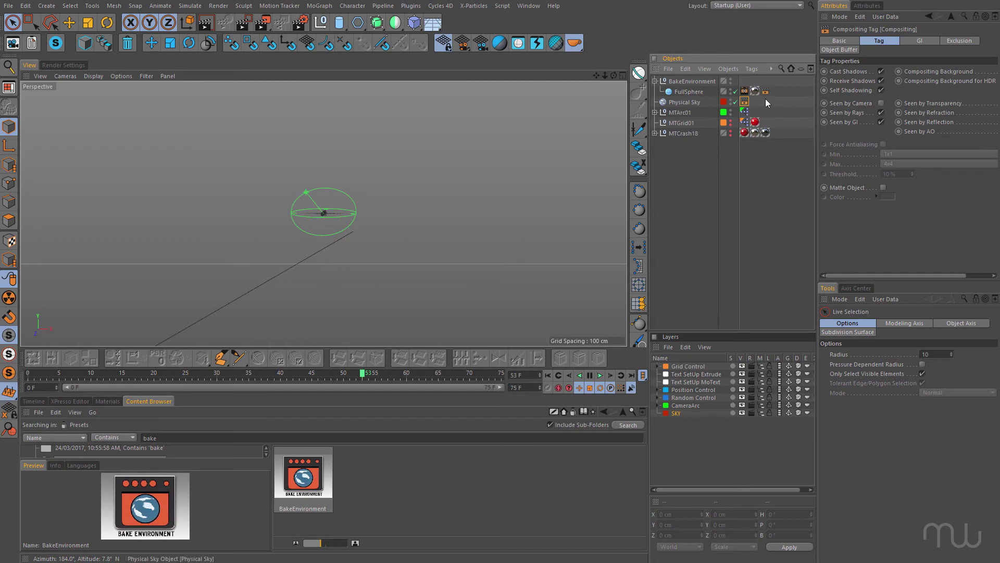
pyautogui.click(881, 102)
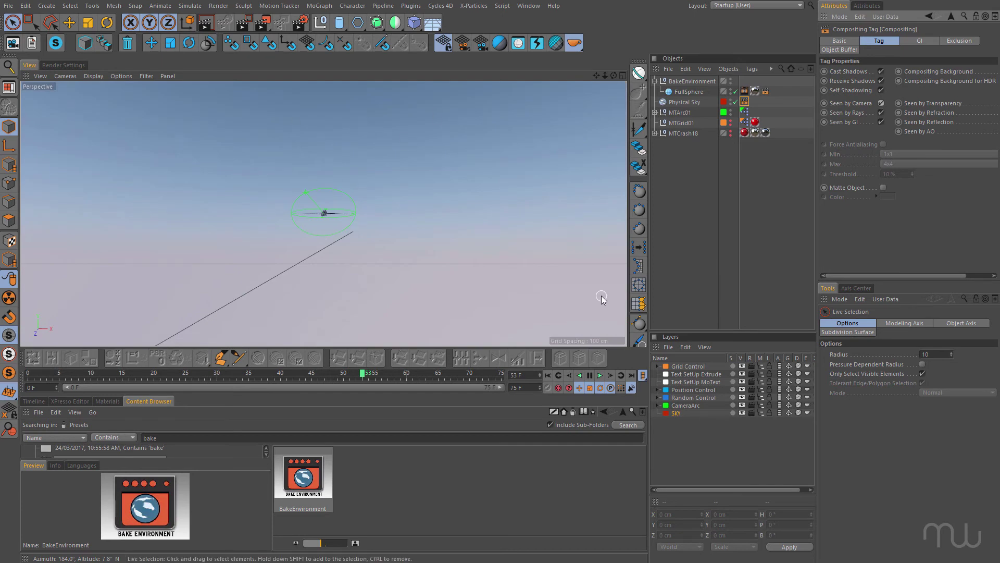
pyautogui.hotkey('ctrl', 'r')
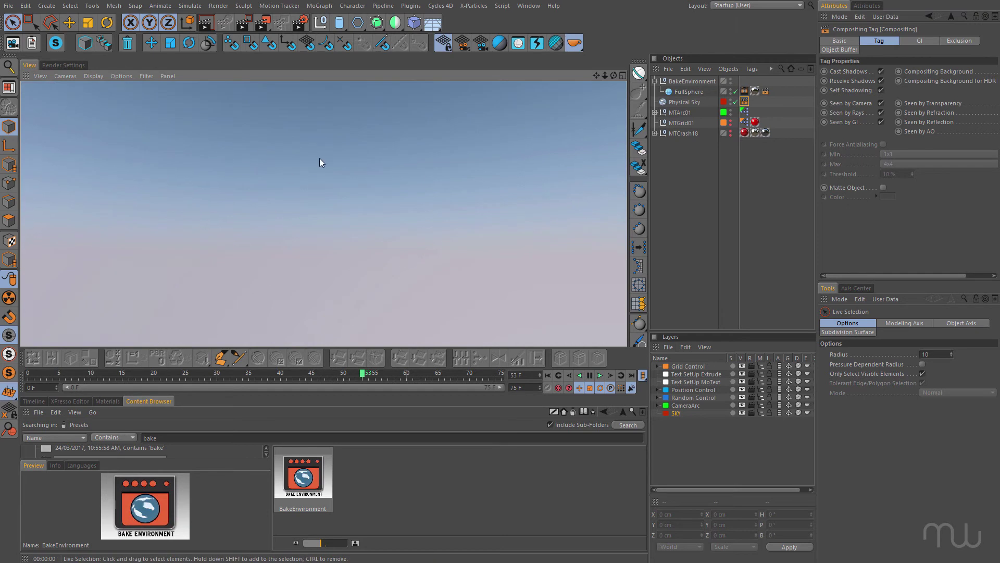
# - Bake the environment with FullSphere's Bake Texture tag into a 1000x500 panoramic image
pyautogui.click(685, 82)
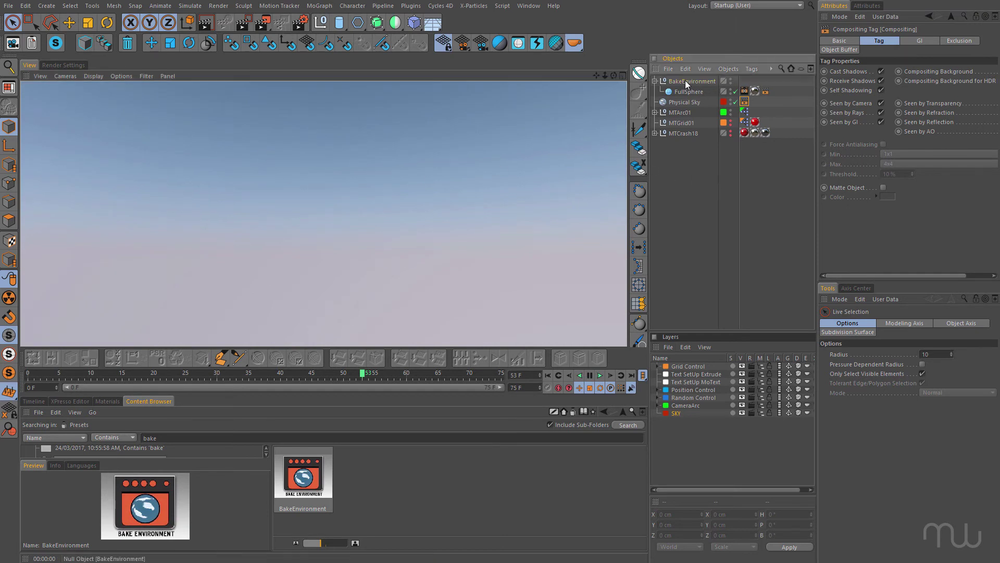
pyautogui.click(745, 92)
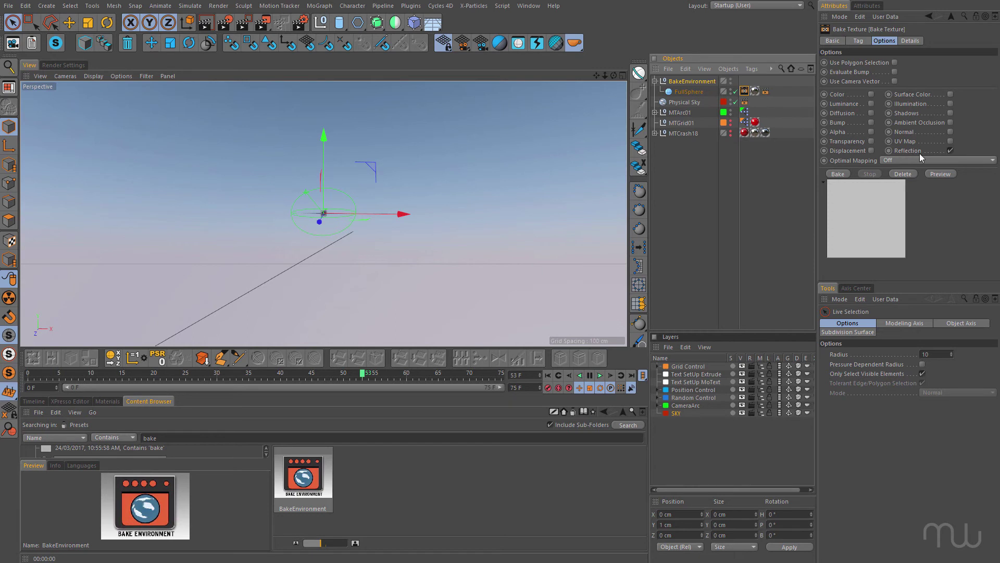
pyautogui.click(842, 174)
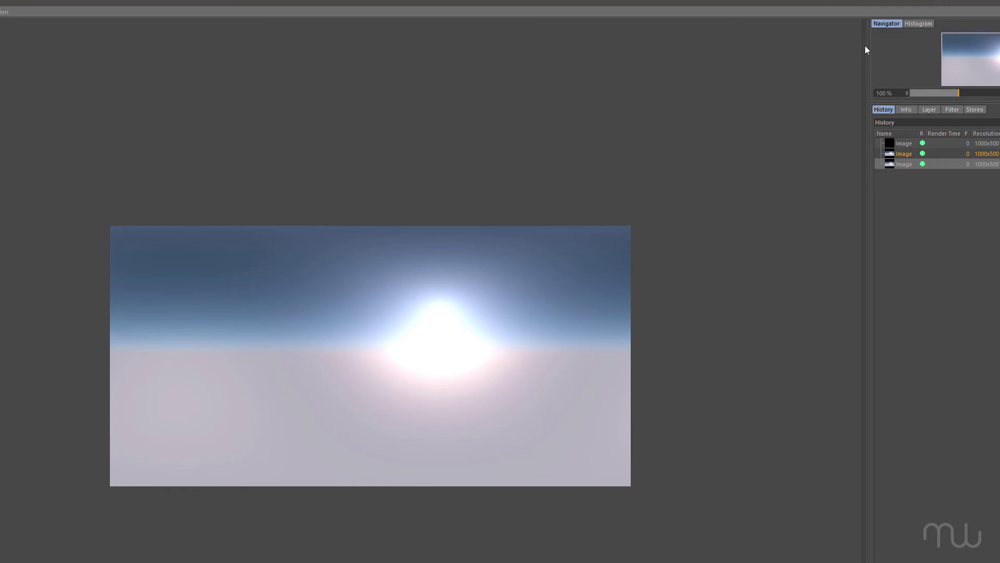
# - Save the baked panorama as a 32-bit TIFF named BakedSky in the BakePhysicalSky folder
pyautogui.rightClick(947, 169)
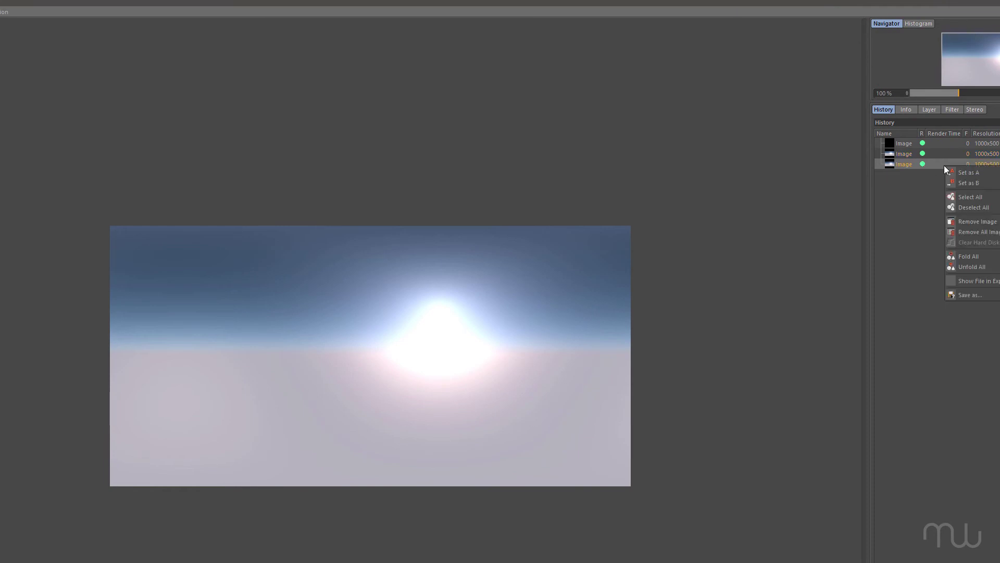
pyautogui.click(970, 294)
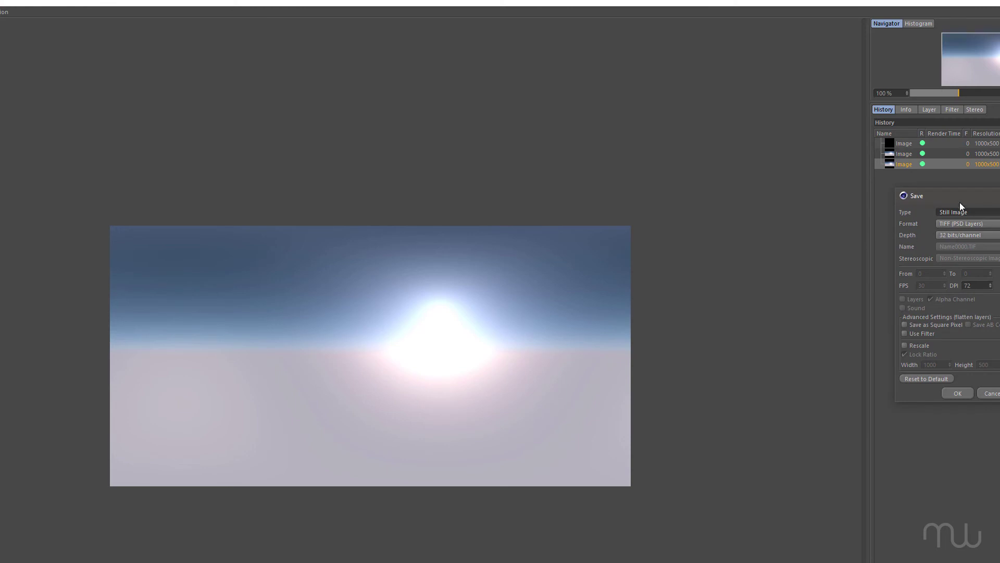
pyautogui.click(958, 393)
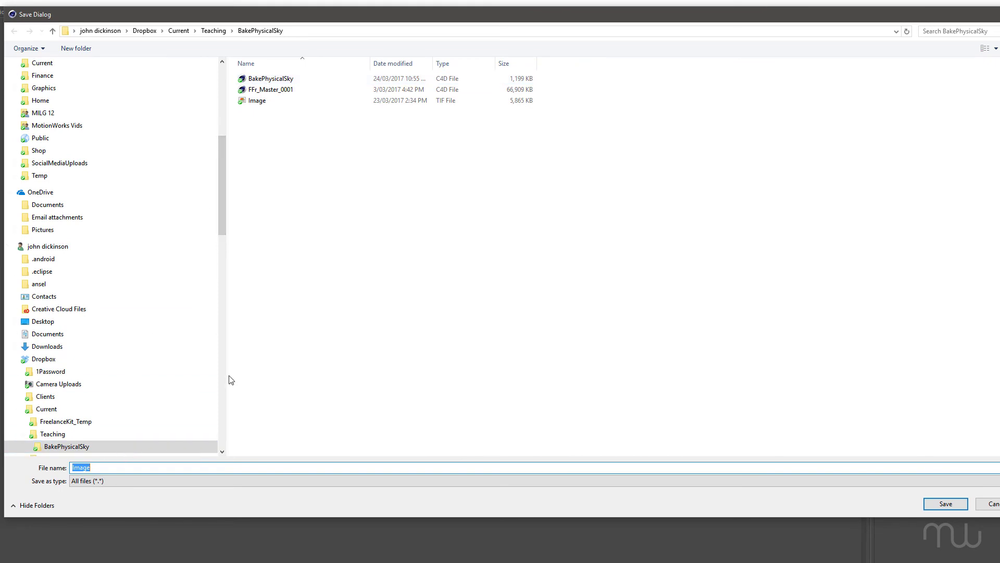
pyautogui.write('BakedSky')
pyautogui.press('Return')
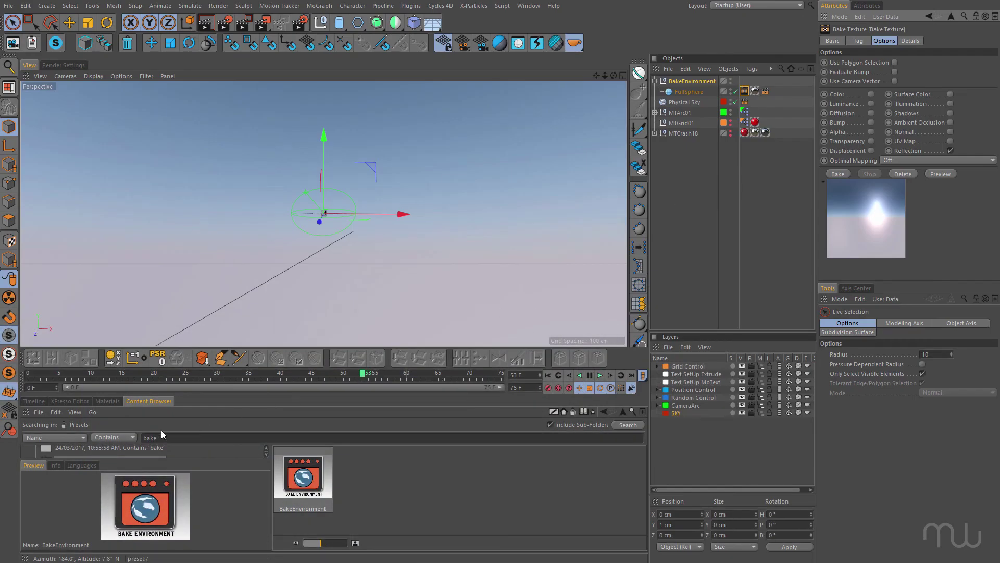
# - Rename the Mat material to Sky
pyautogui.click(107, 401)
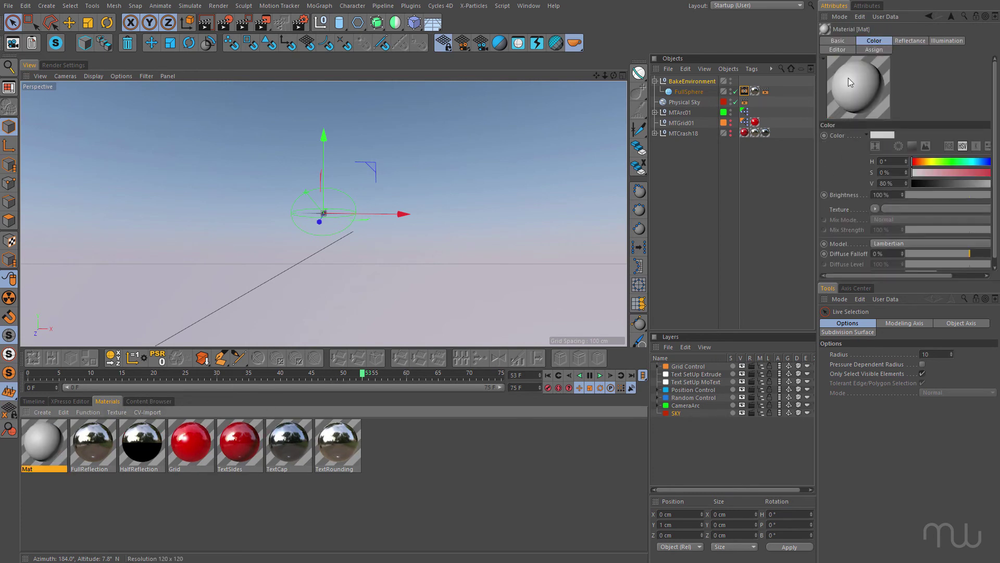
pyautogui.doubleClick(29, 470)
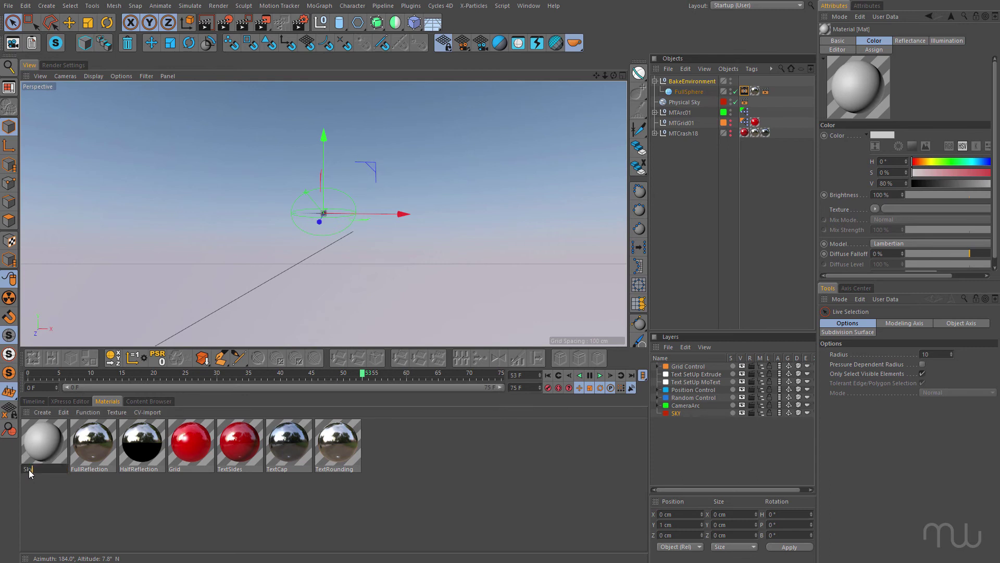
pyautogui.write('Sky')
pyautogui.press('Return')
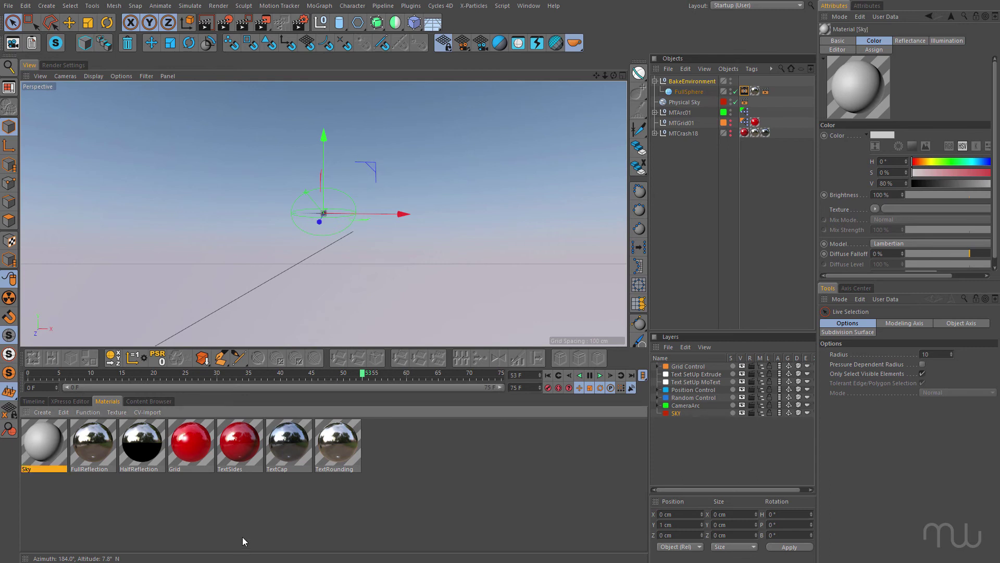
# - Turn off Color and Reflectance on the Sky material and enable a white 100% Luminance channel
pyautogui.click(839, 41)
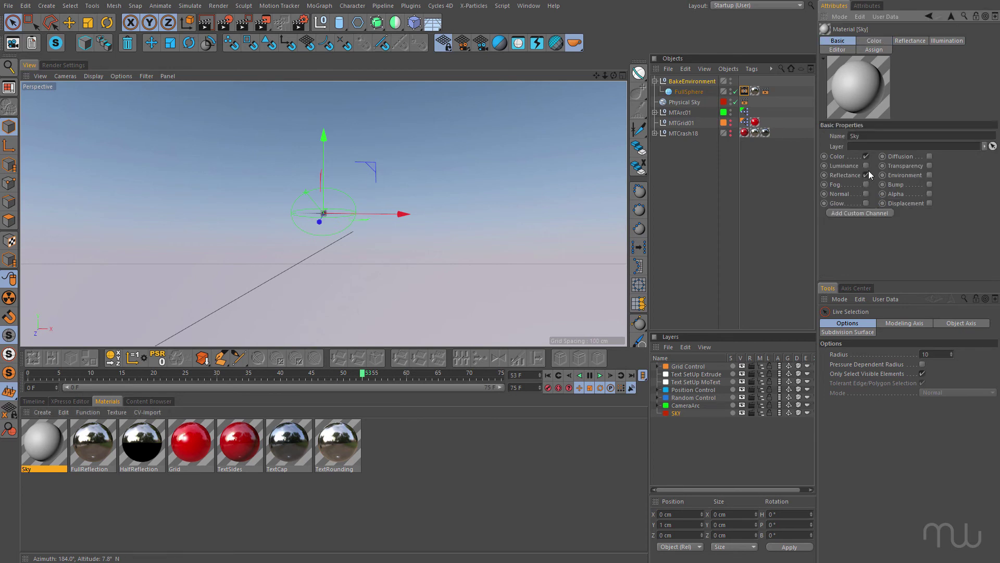
pyautogui.click(865, 155)
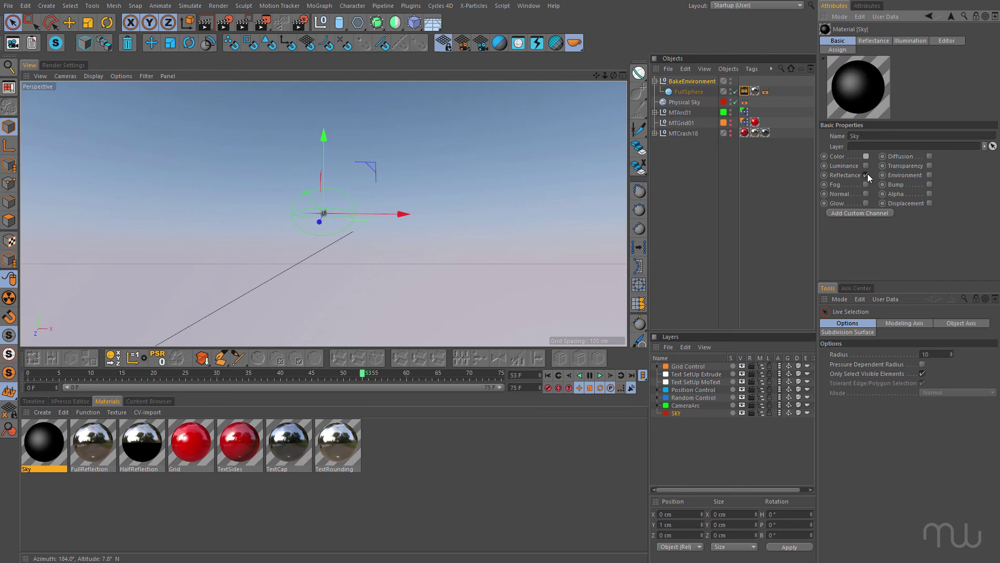
pyautogui.click(867, 174)
pyautogui.click(865, 157)
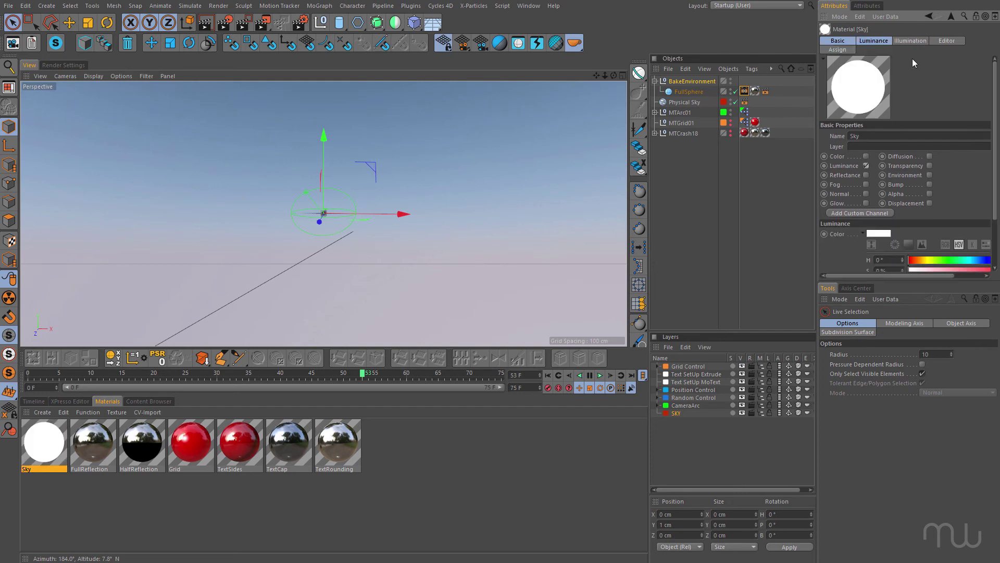
pyautogui.click(877, 40)
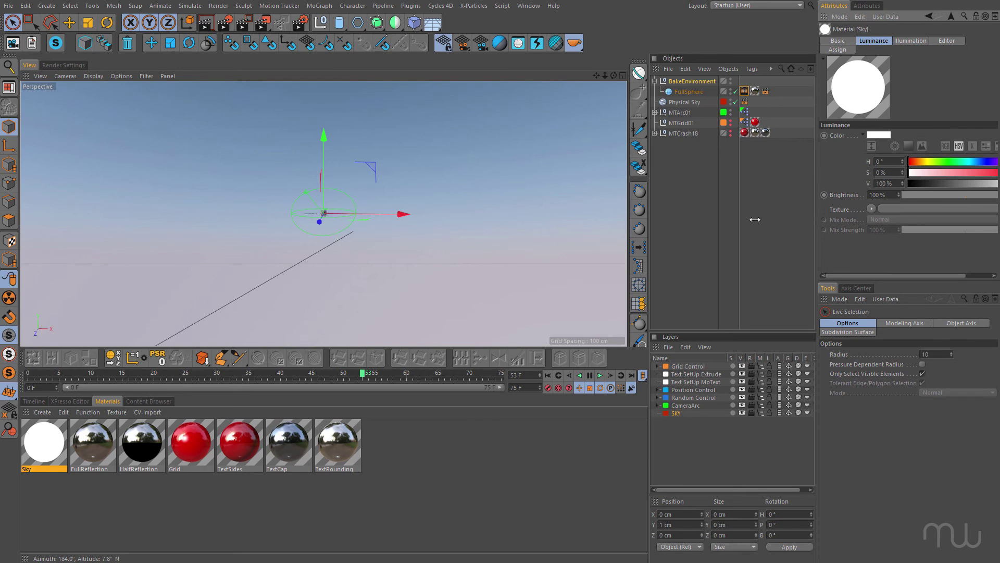
pyautogui.moveTo(755, 220); pyautogui.dragTo(736, 220)
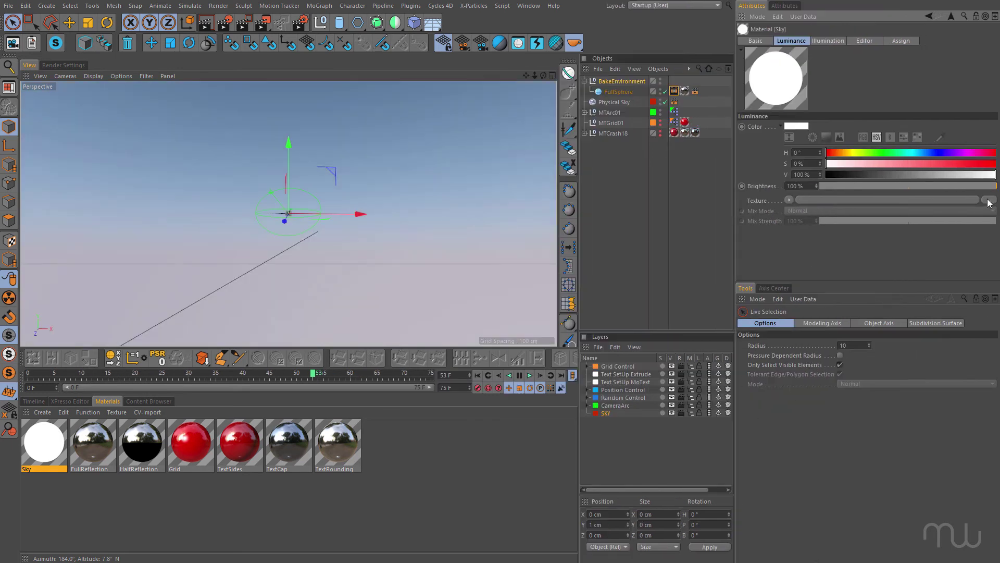
# - Load BakedSky.tif (1000x500, 32-bit) as the Sky material's Luminance texture
pyautogui.click(990, 201)
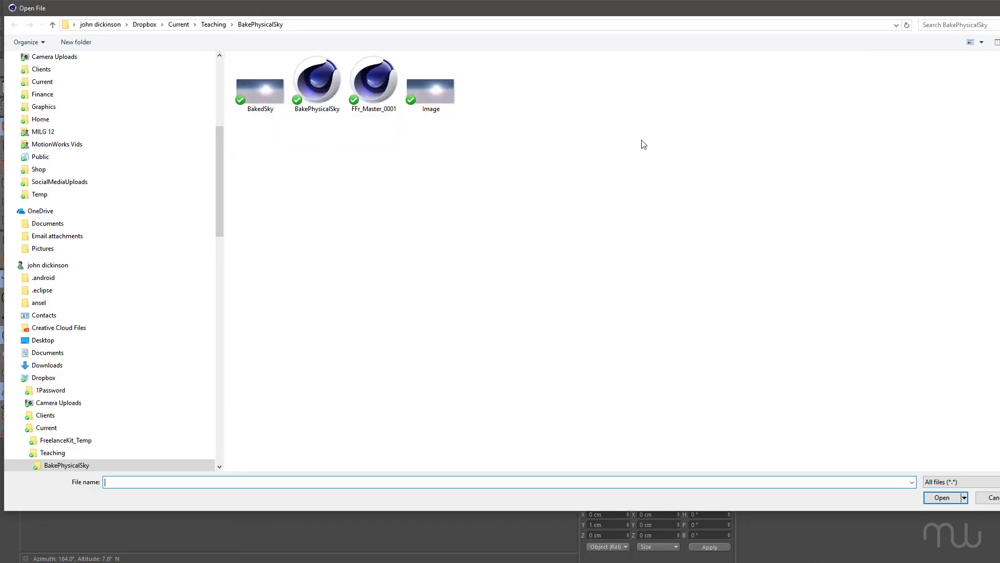
pyautogui.click(271, 80)
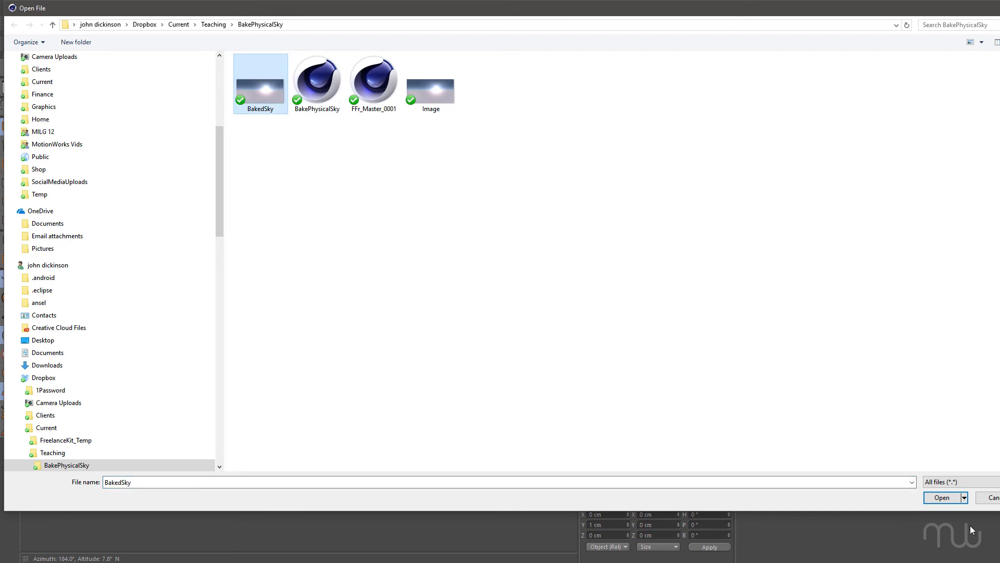
pyautogui.click(949, 498)
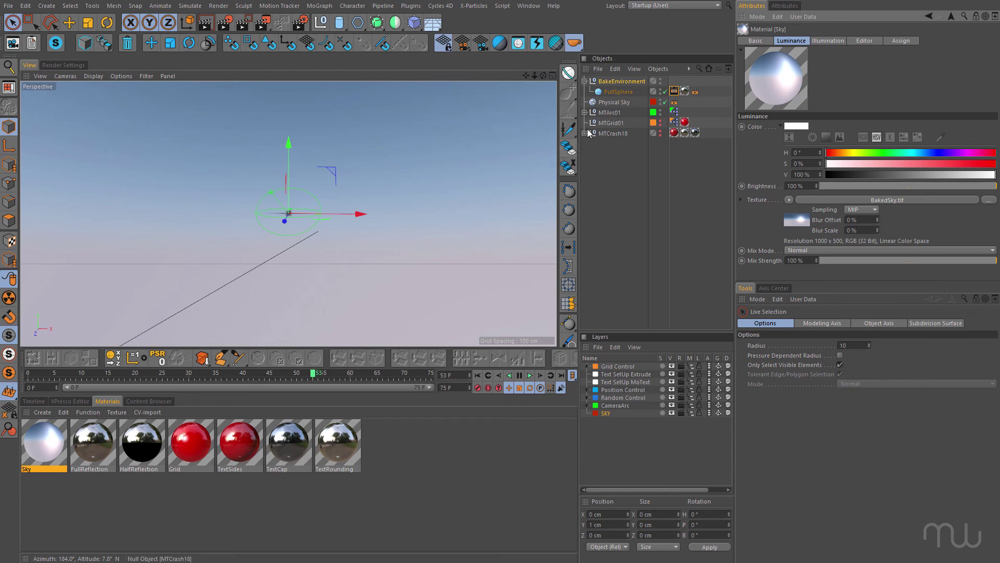
# - Delete the BakeEnvironment setup, duplicate Physical Sky as Physical Sky.1, and select the original
pyautogui.click(614, 83)
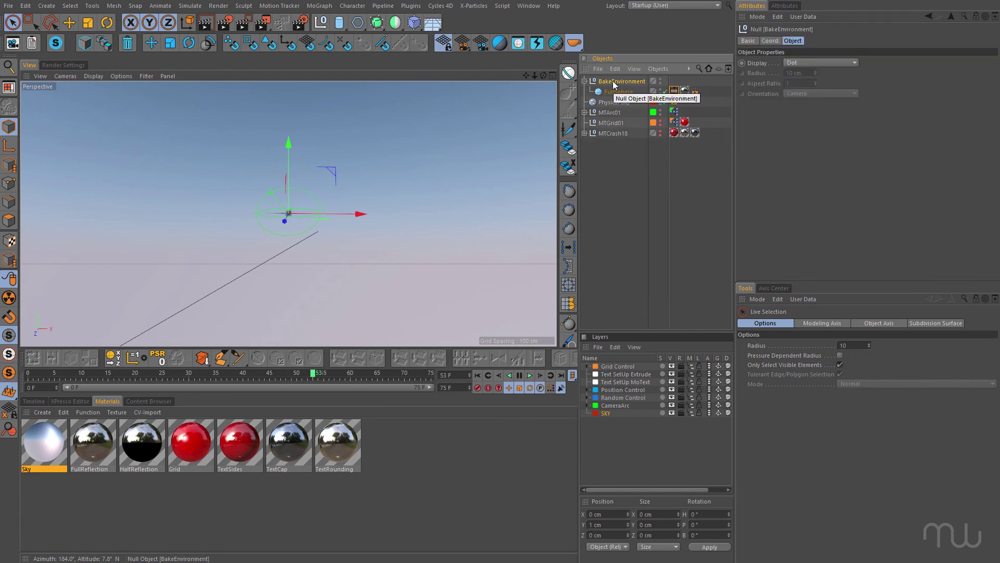
pyautogui.press('Delete')
pyautogui.click(617, 82)
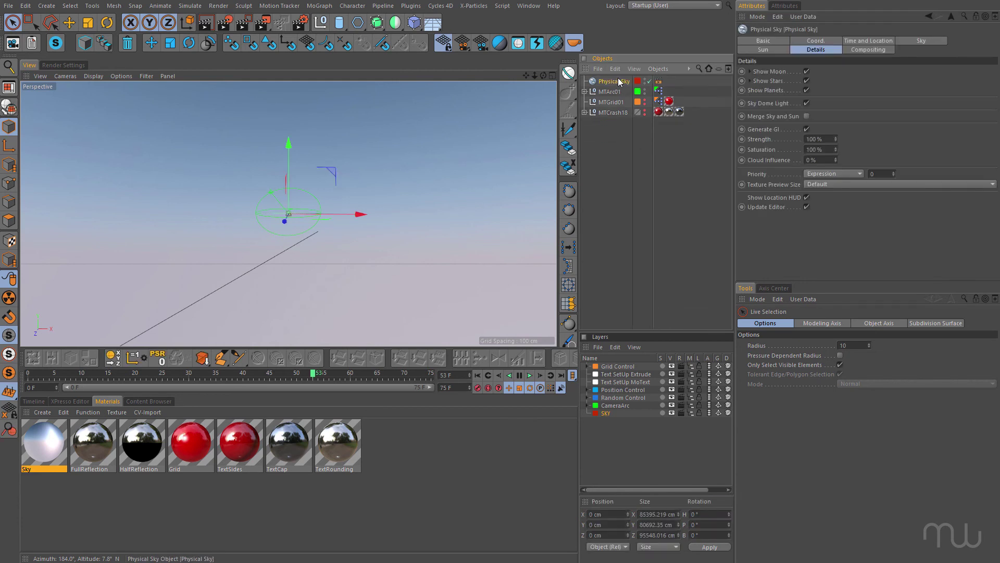
pyautogui.moveTo(619, 82)
pyautogui.mouseDown()
pyautogui.moveTo(613, 99)
pyautogui.moveTo(611, 90)
pyautogui.mouseUp()
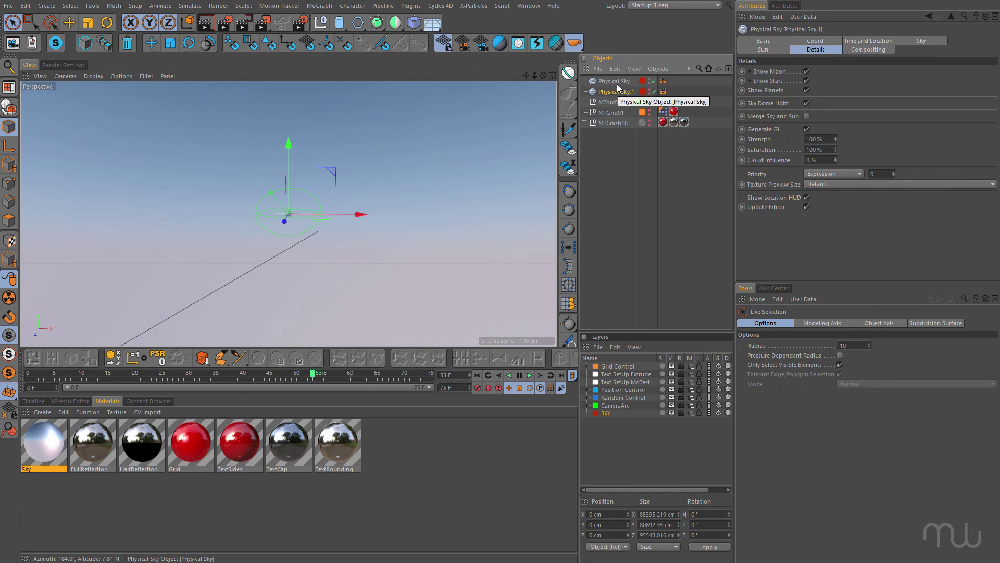
pyautogui.click(609, 83)
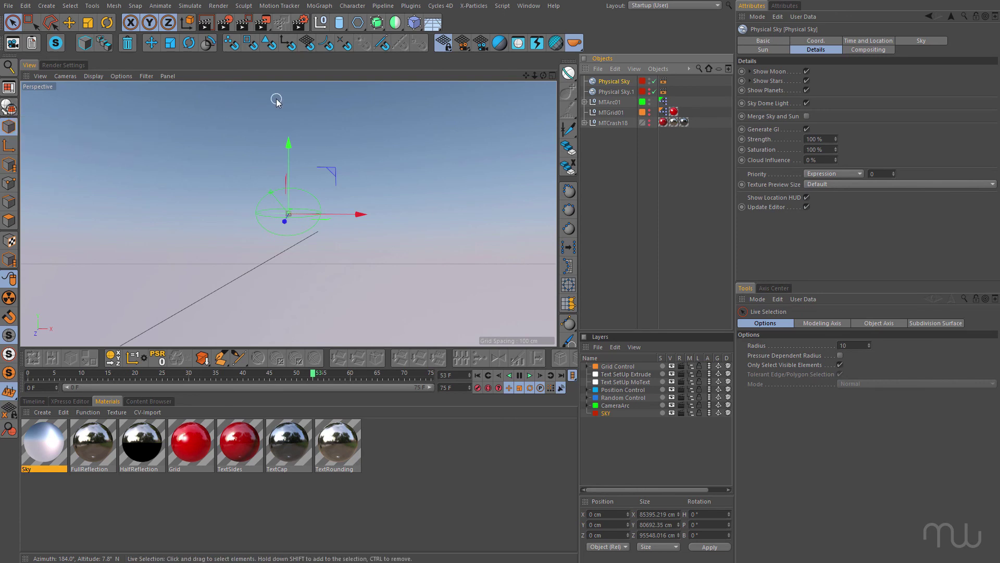
# - Make the original Physical Sky editable with C and delete its Shadow Plane child
pyautogui.press('c')
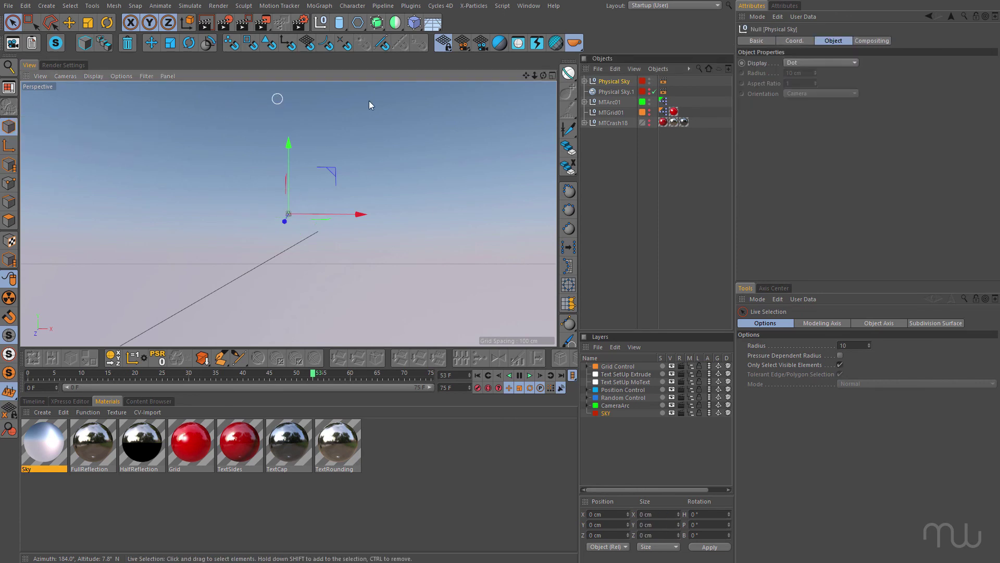
pyautogui.click(585, 81)
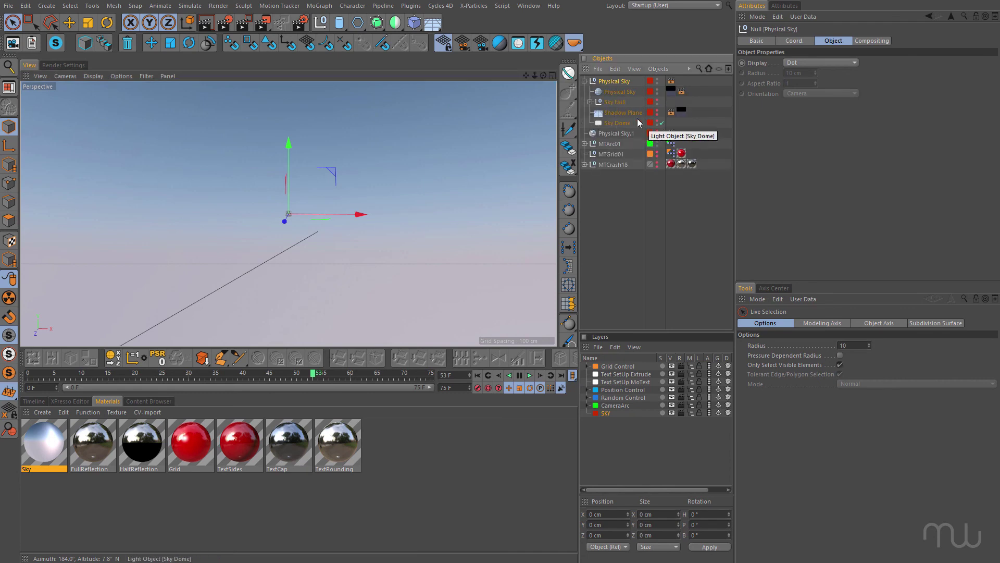
pyautogui.click(613, 113)
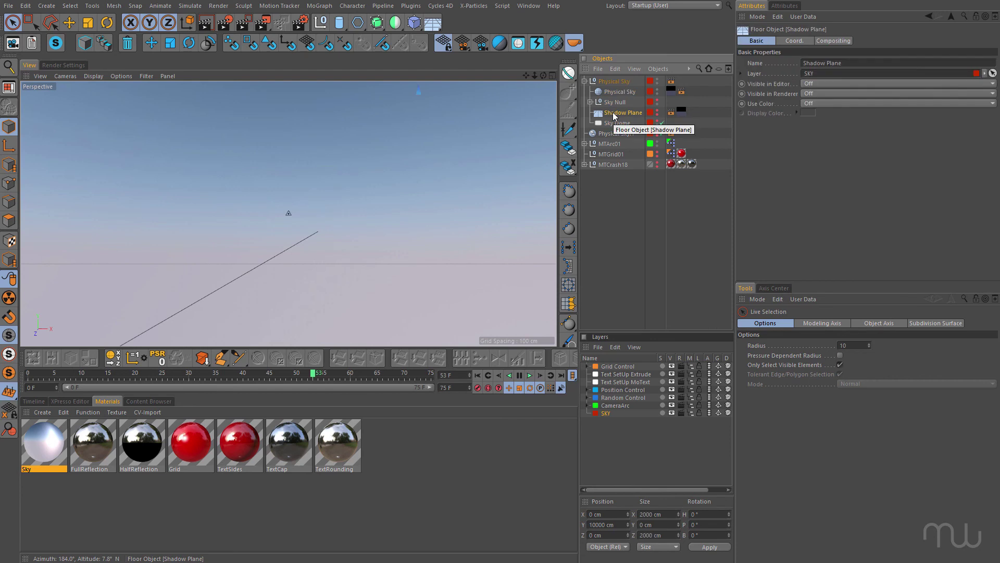
pyautogui.press('Delete')
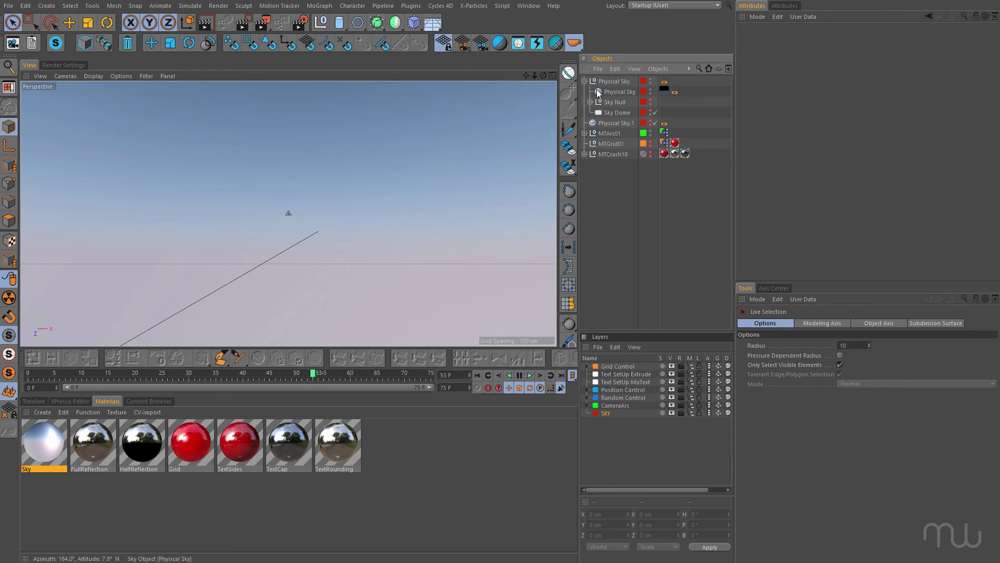
# - Assign the Sky material to the inner sky's texture tag, then expand Sky Null and Sun
pyautogui.click(664, 91)
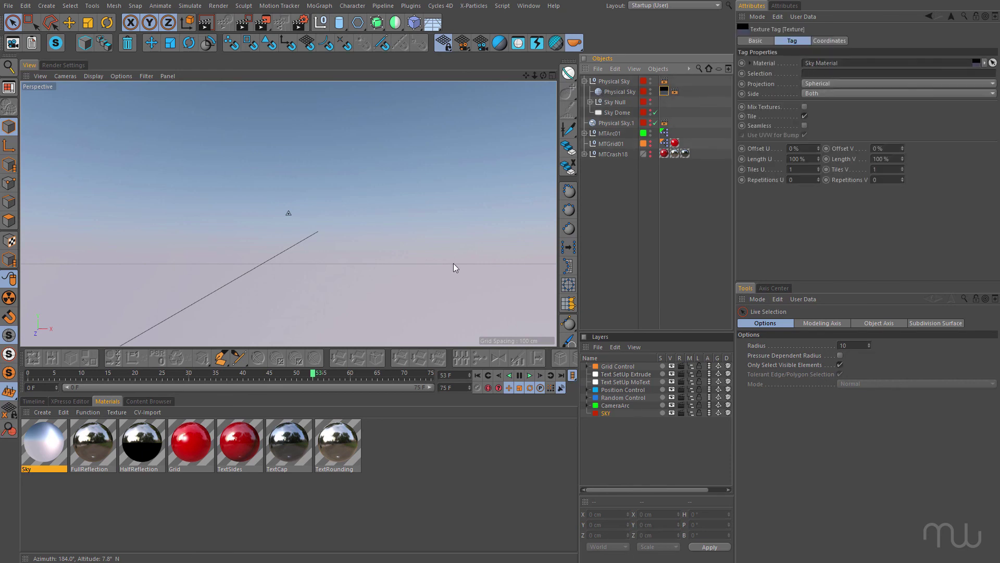
pyautogui.moveTo(42, 437); pyautogui.dragTo(665, 91)
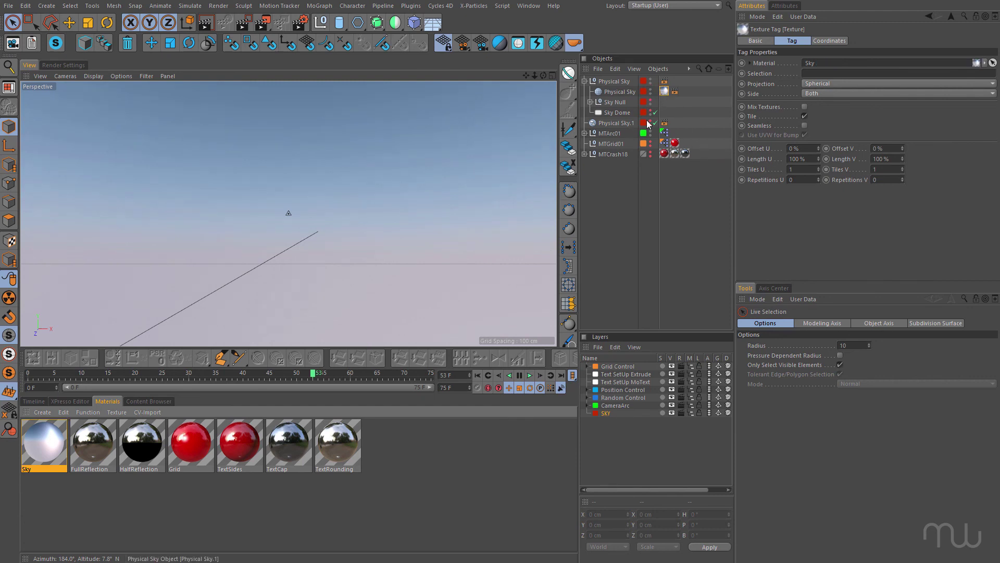
pyautogui.click(590, 102)
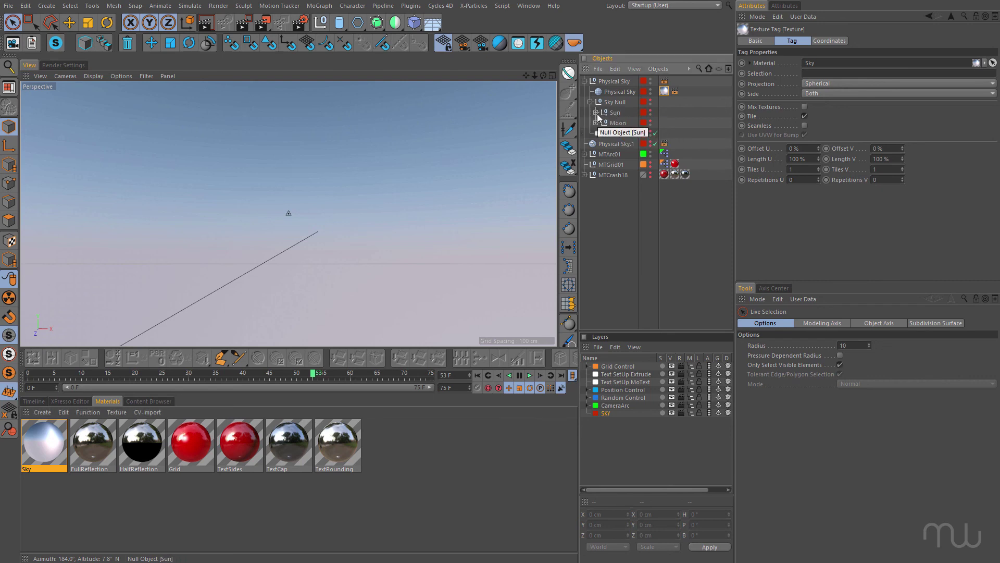
pyautogui.click(596, 113)
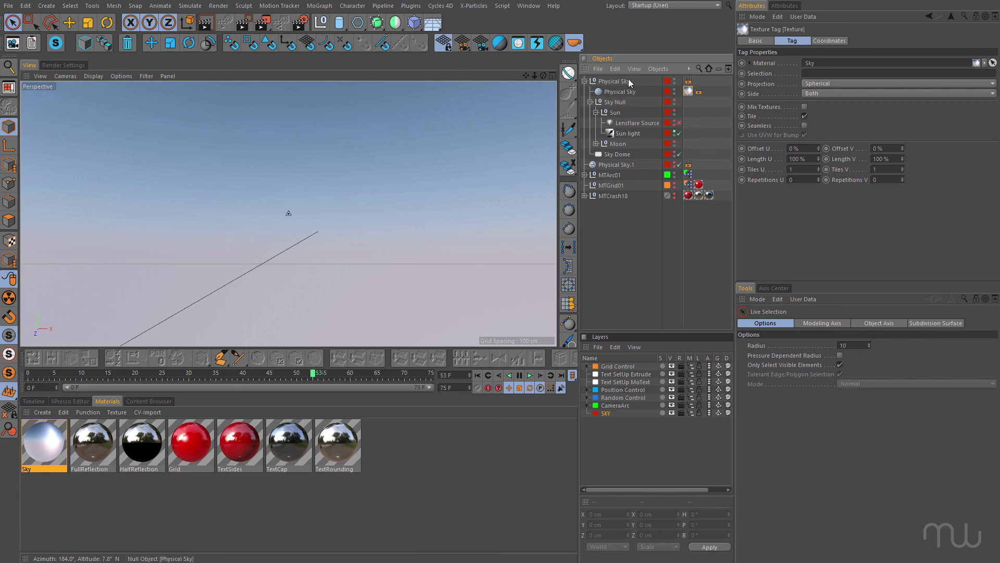
# - Collapse the Physical Sky group, check both compositing tags' Seen by Camera option, and select the Physical Sky null
pyautogui.click(585, 82)
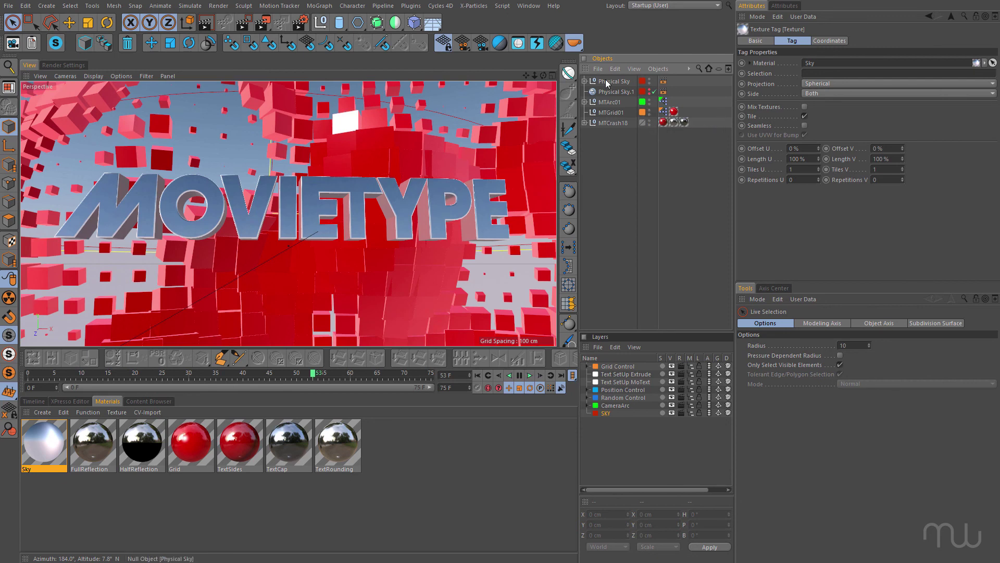
pyautogui.click(663, 81)
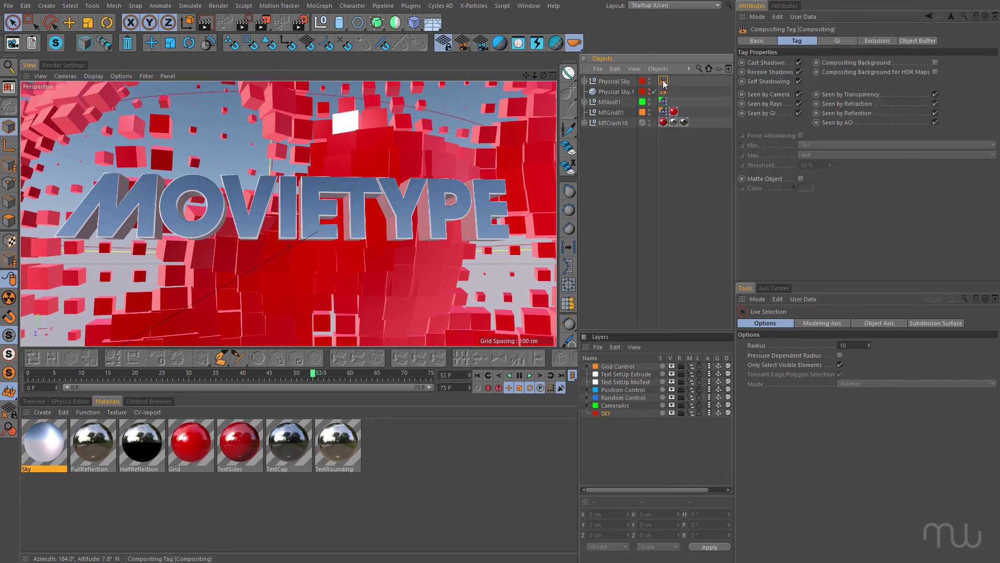
pyautogui.click(799, 94)
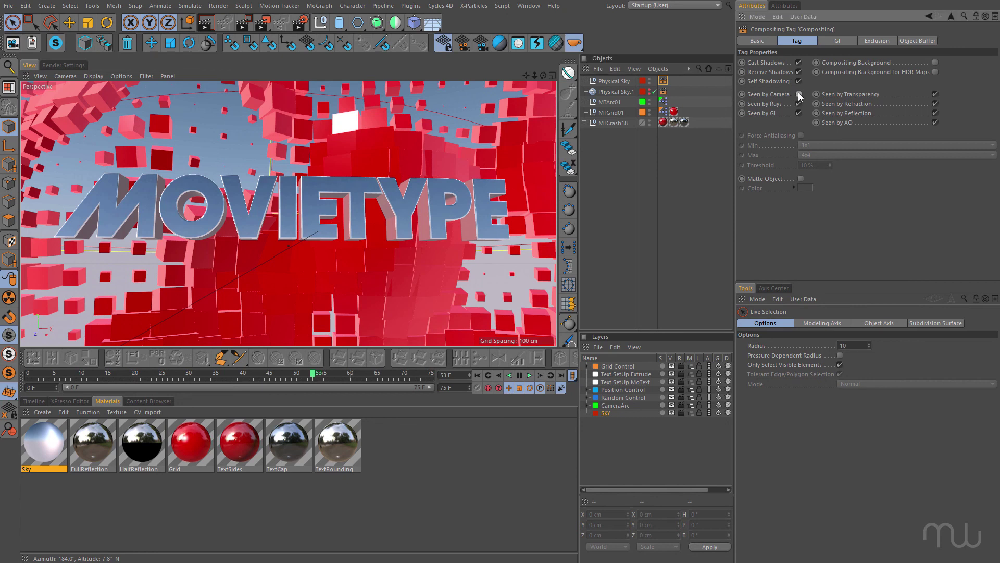
pyautogui.click(663, 91)
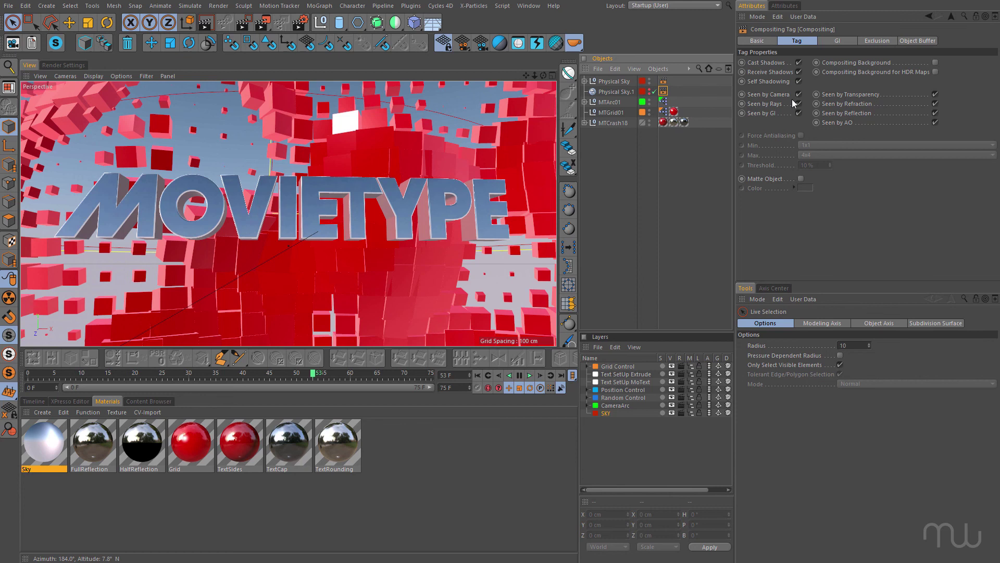
pyautogui.click(614, 81)
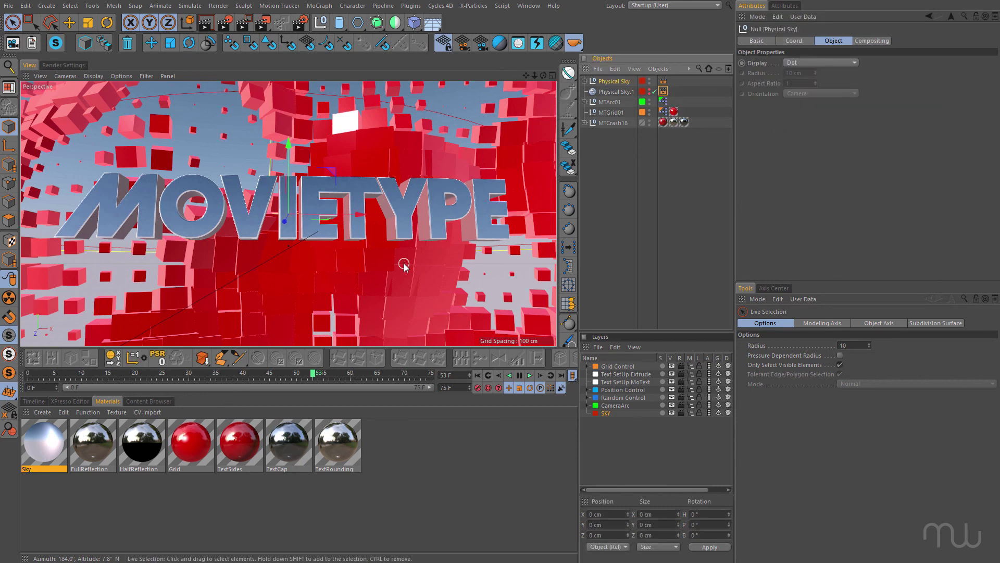
# - Test-render the MOVIETYPE scene with Ctrl+R, then clear it and expand the Physical Sky group
pyautogui.hotkey('ctrl', 'r')
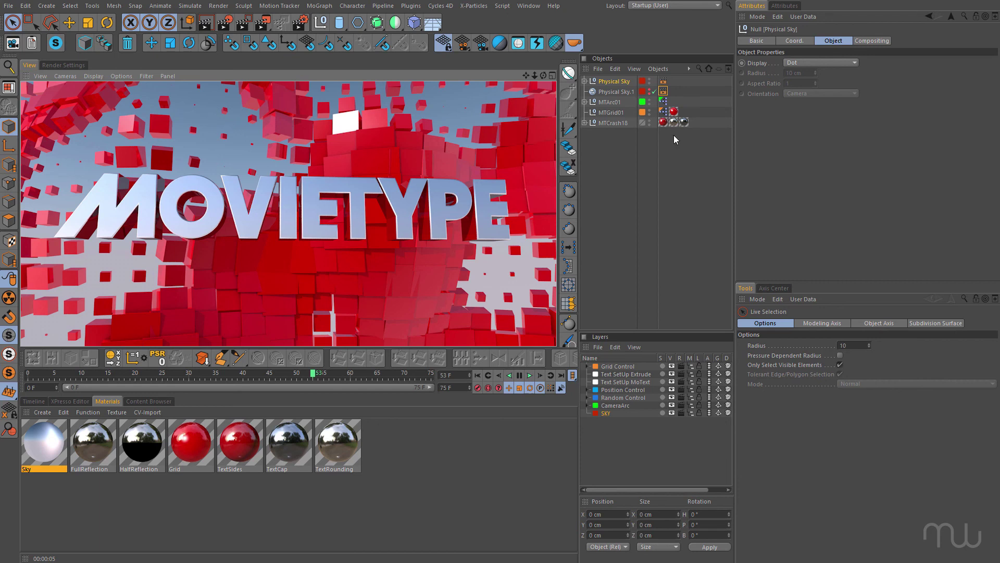
pyautogui.click(585, 81)
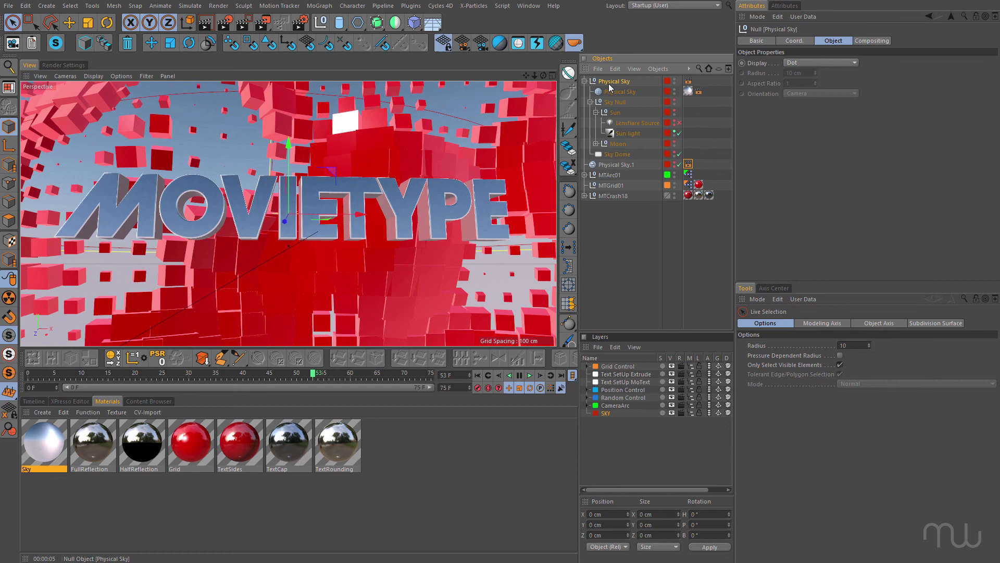
# - Disable Seen by Camera on the inner sky's Compositing tag, delete the null's Compositing tag, and re-render
pyautogui.click(699, 92)
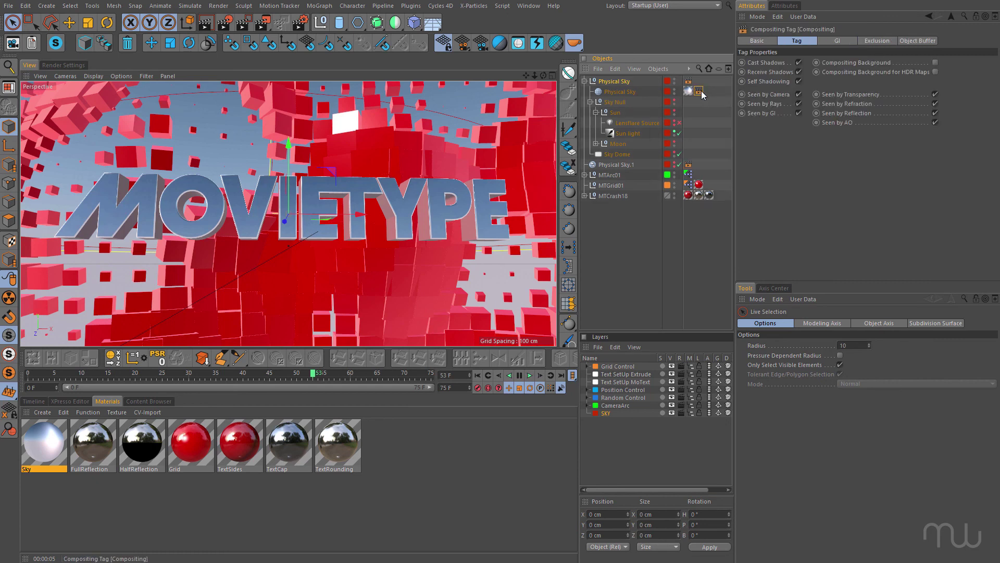
pyautogui.click(799, 94)
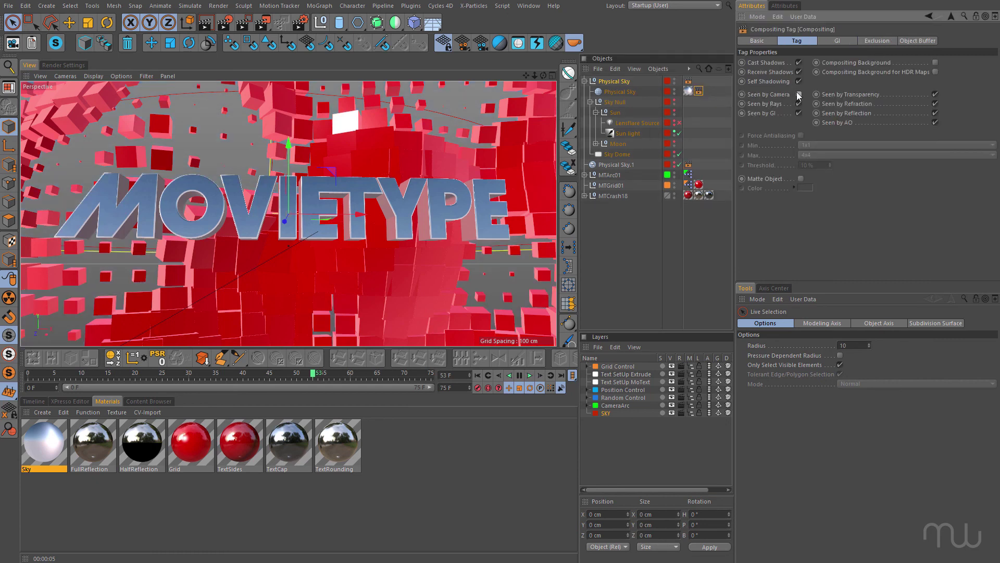
pyautogui.click(689, 81)
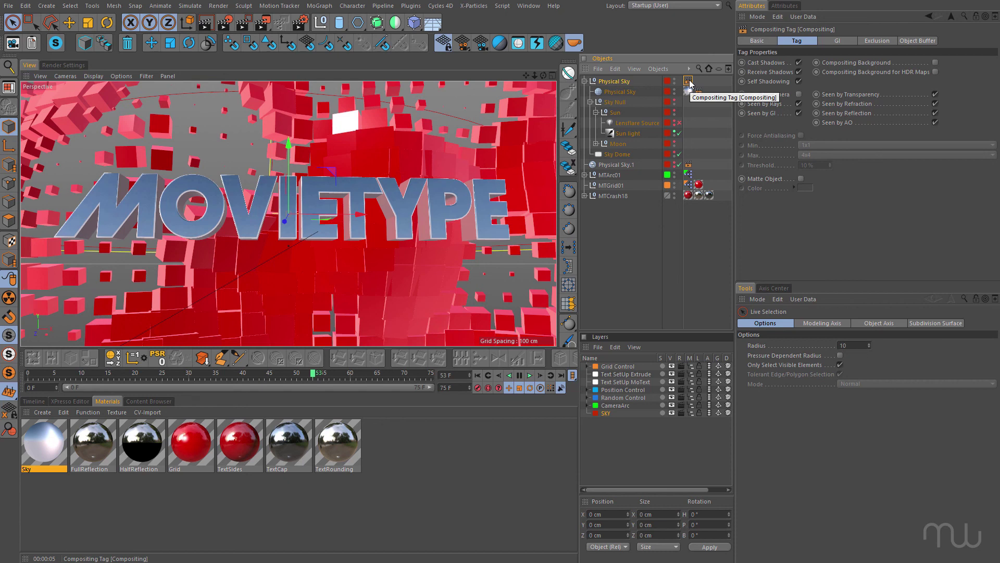
pyautogui.press('Delete')
pyautogui.hotkey('ctrl', 'r')
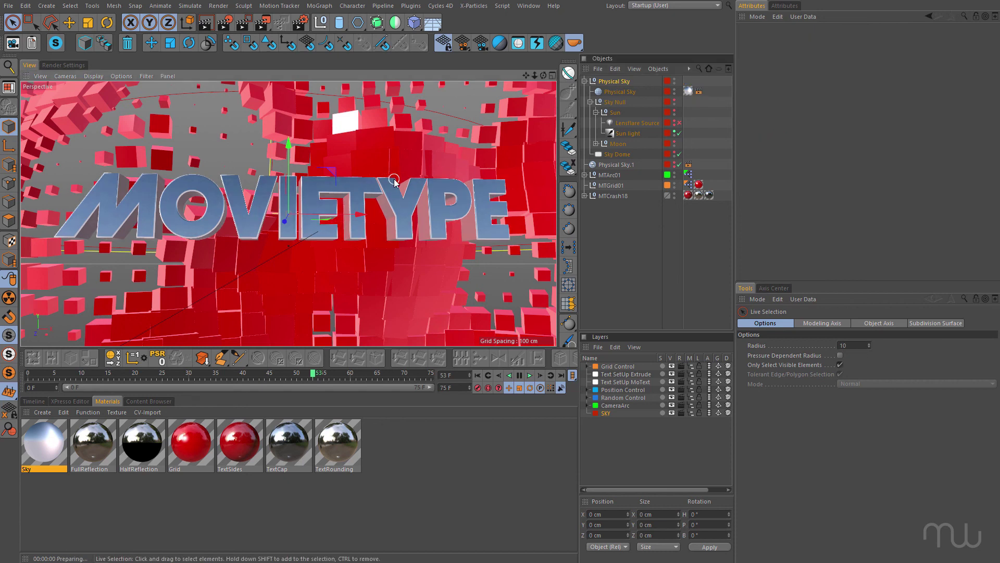